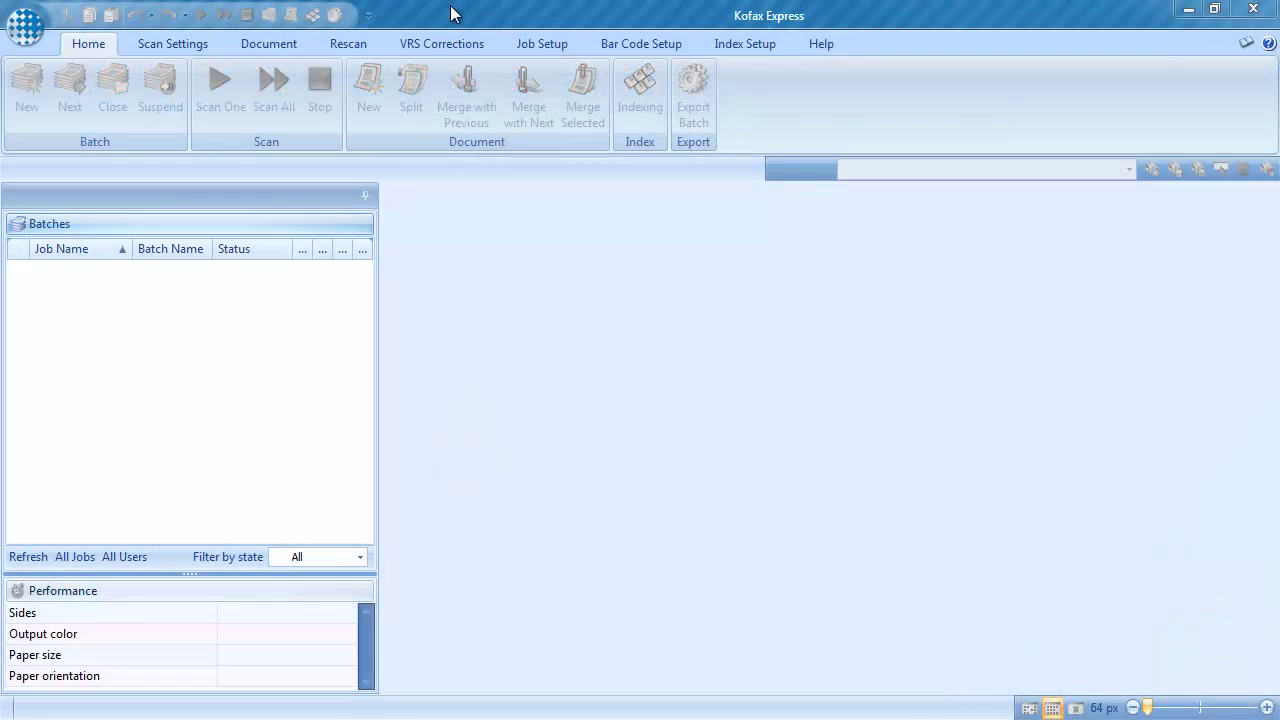
Open the Delivery Notes job from Recent Jobs and show its Bar Code Setup.
click(27, 27)
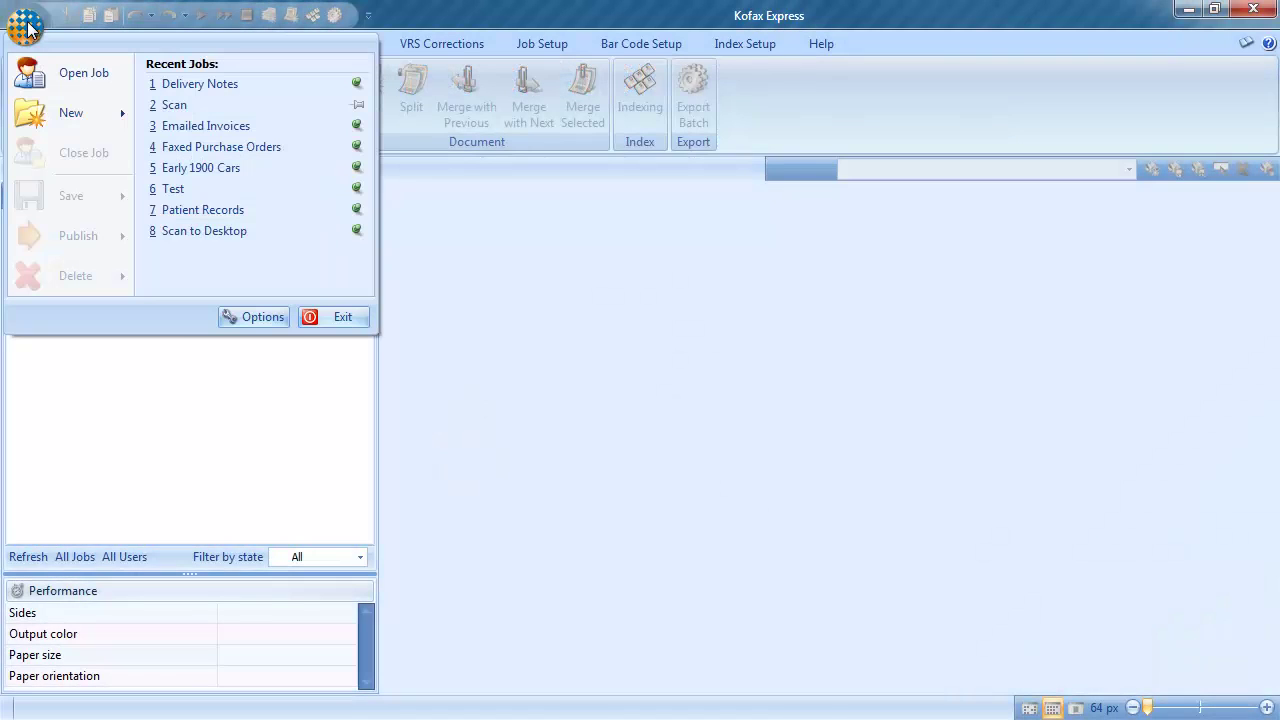
click(216, 88)
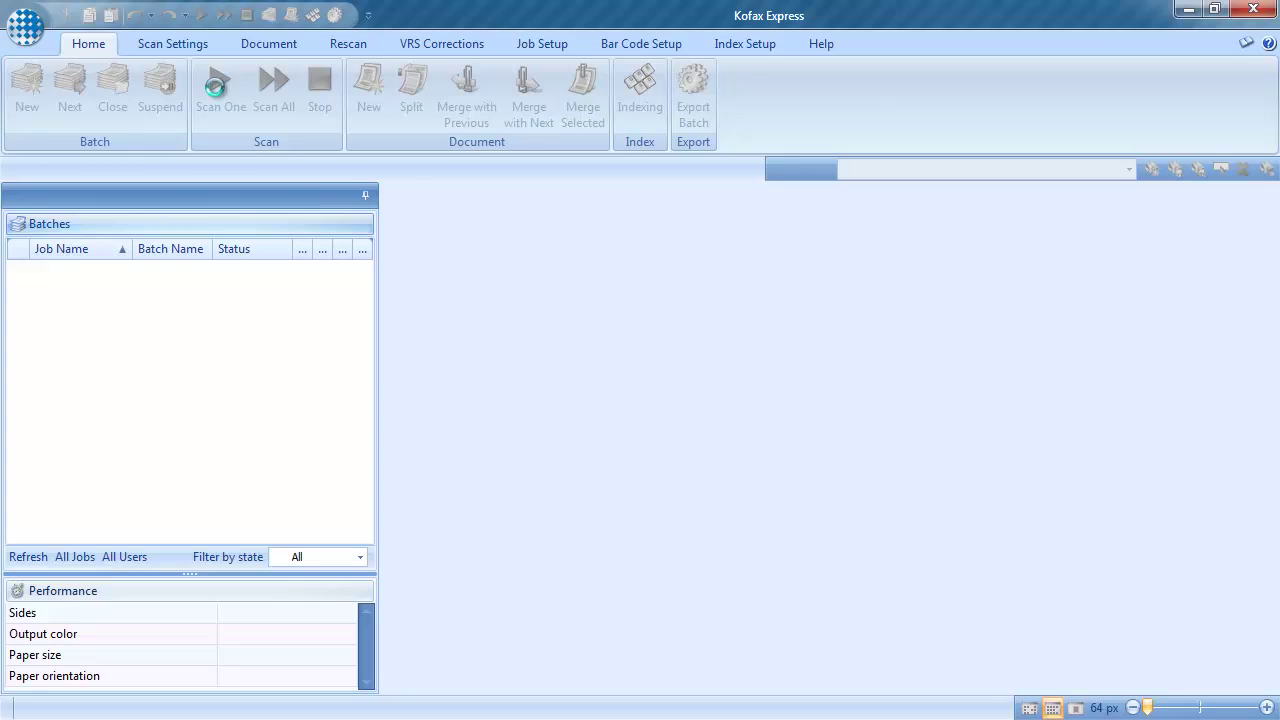
click(636, 45)
Choose a separation bar code type and enable Codabar among the bar codes to read.
click(40, 118)
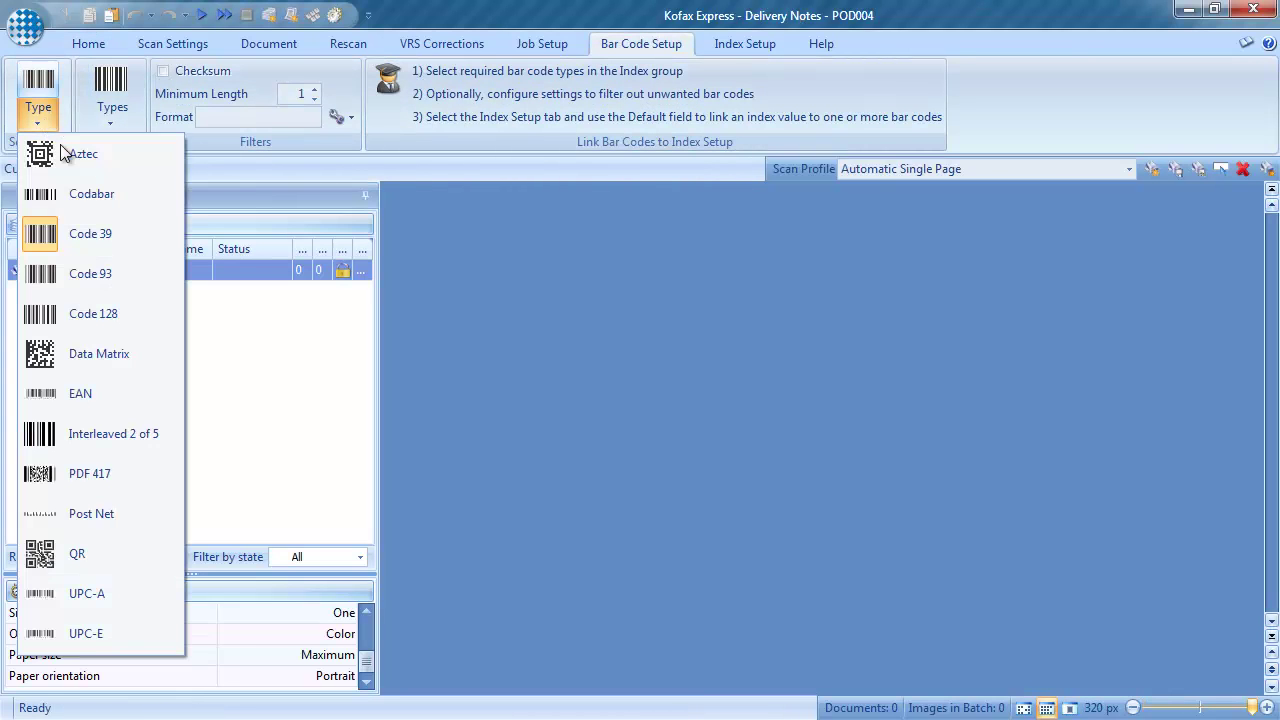
click(72, 204)
click(108, 124)
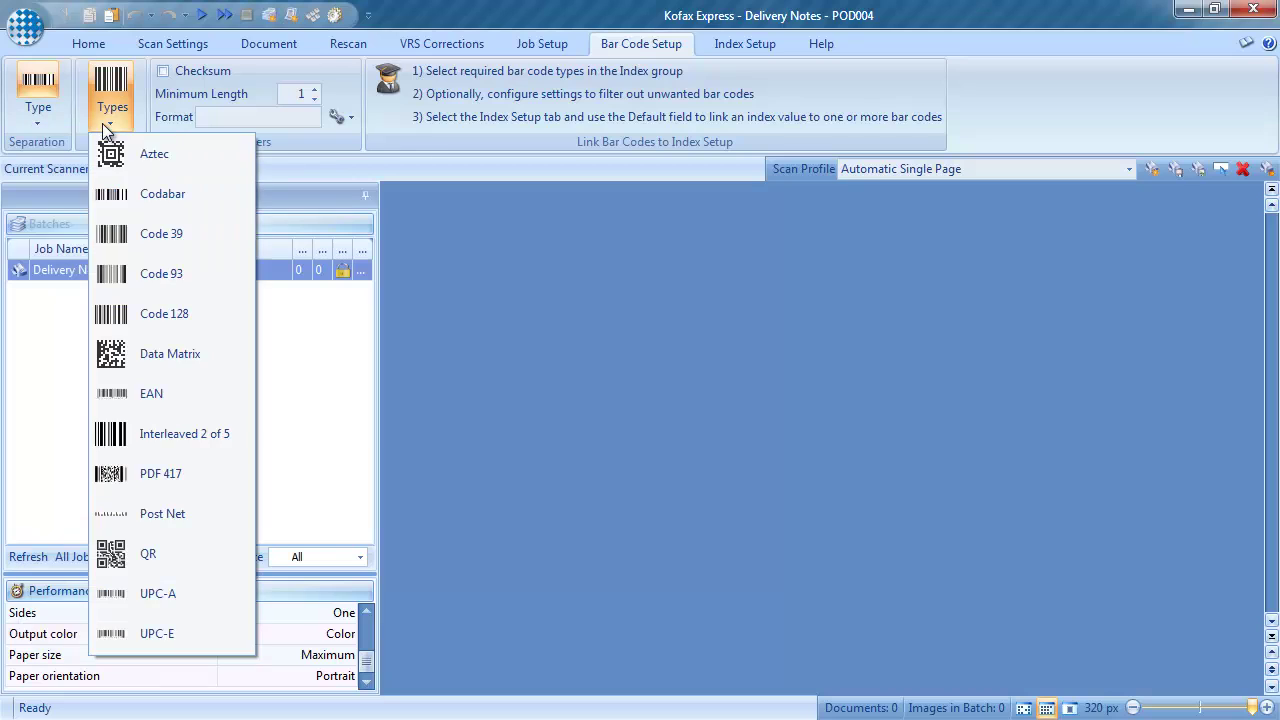
click(146, 192)
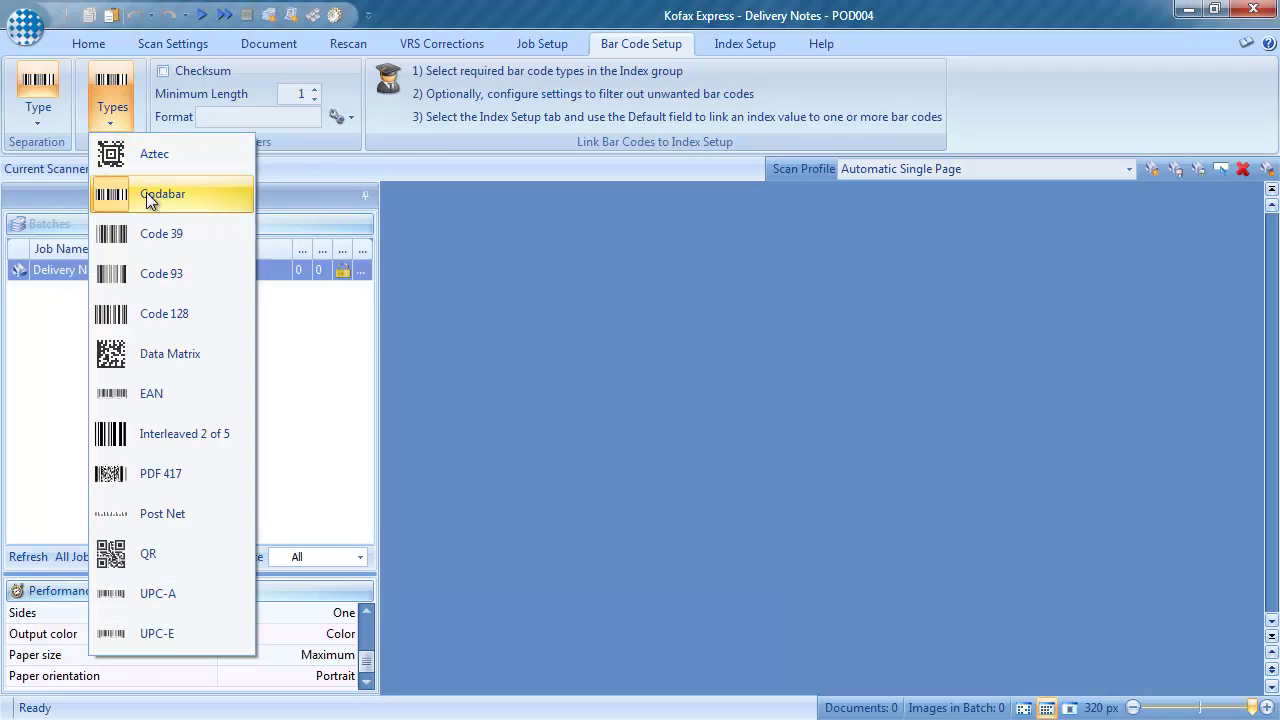
click(193, 48)
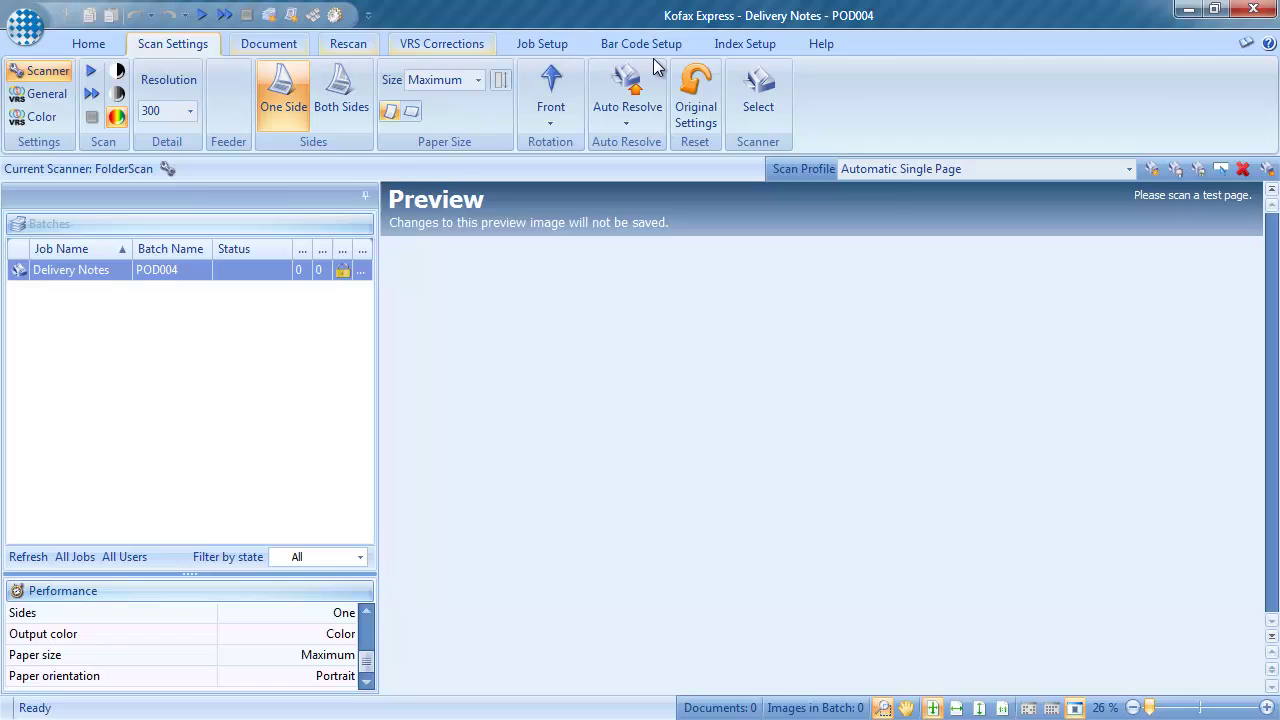
Confirm FolderScan as the current scanner for batch POD004.
click(759, 104)
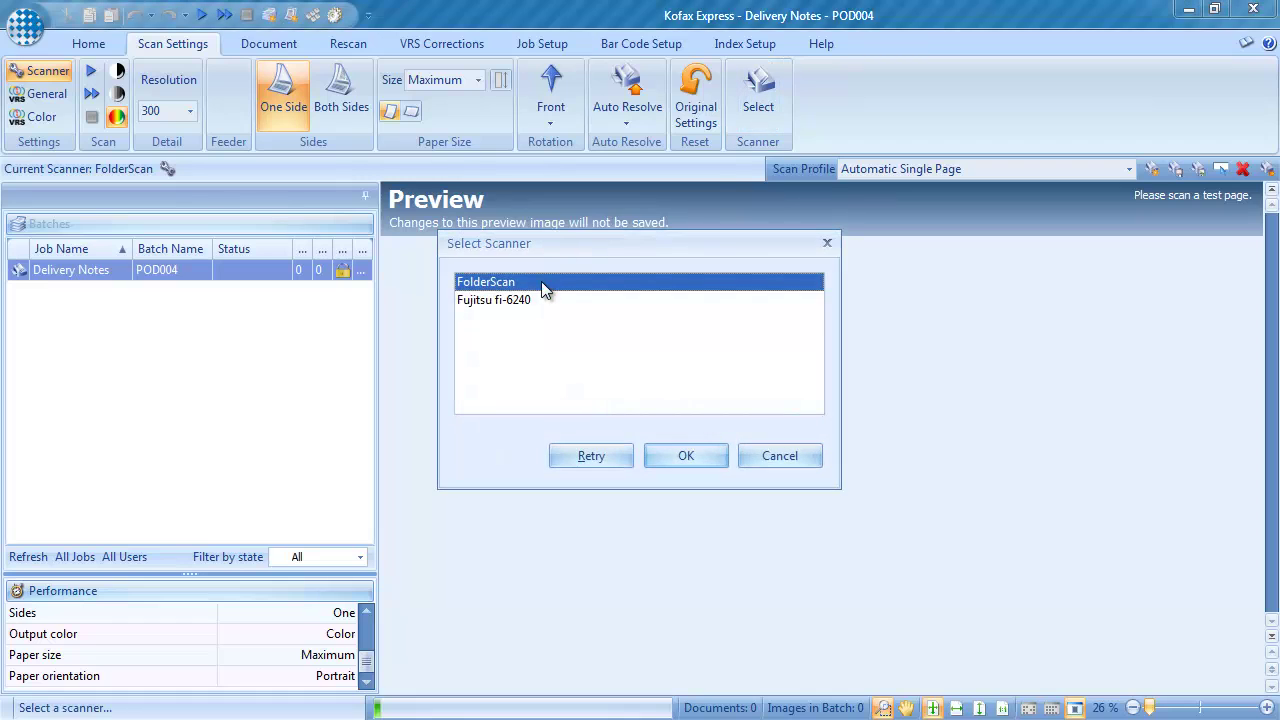
click(687, 455)
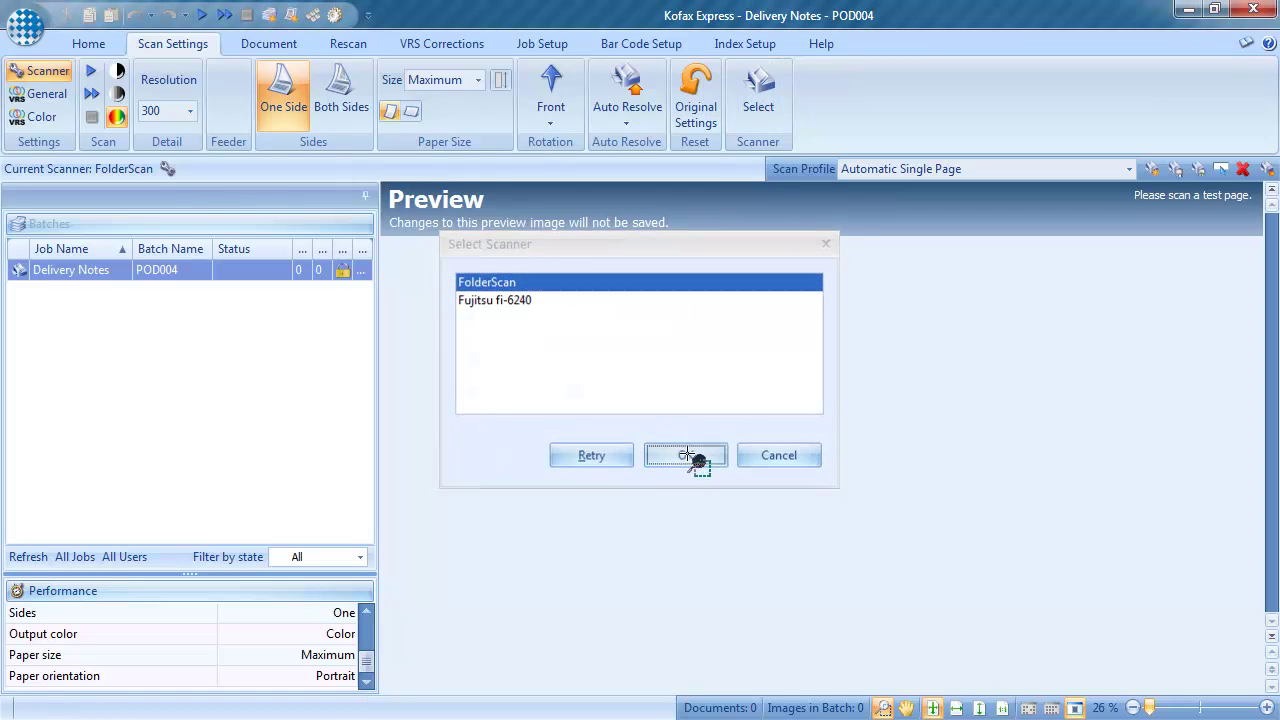
Point FolderScan at the 'Delivery Notes - MFP - Smart Phone - NW Scanner' folder.
click(167, 170)
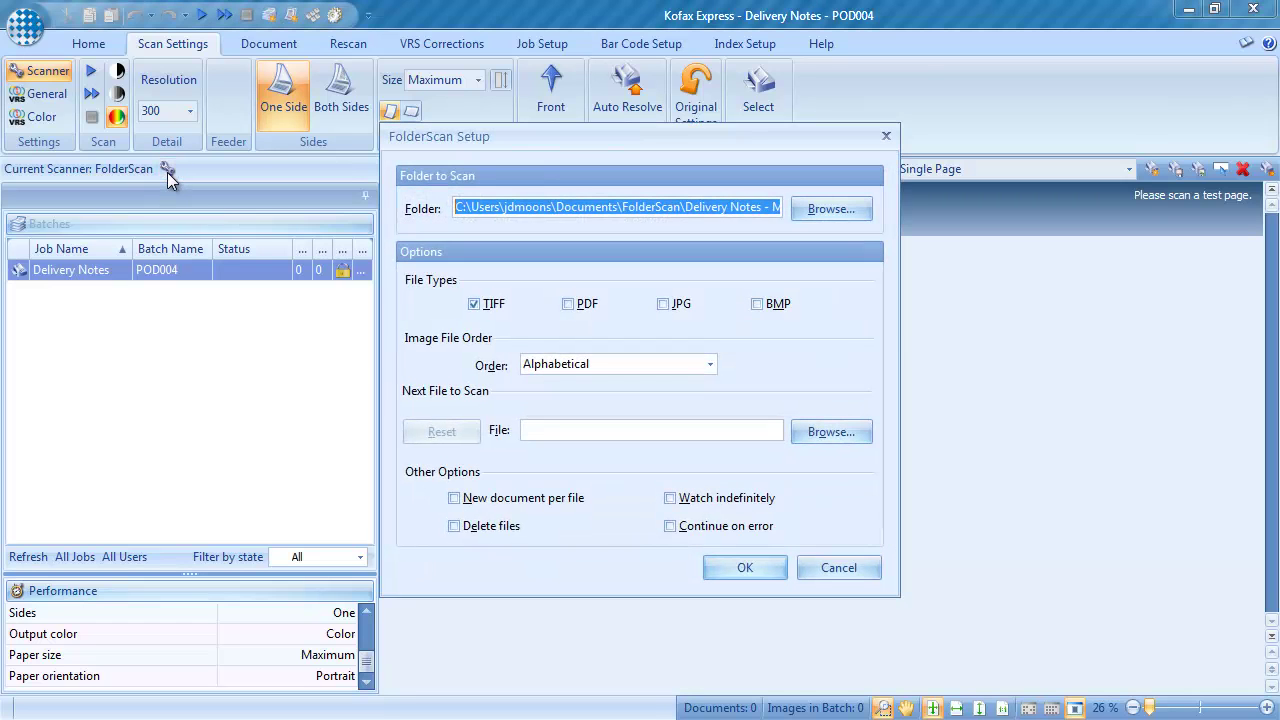
click(830, 209)
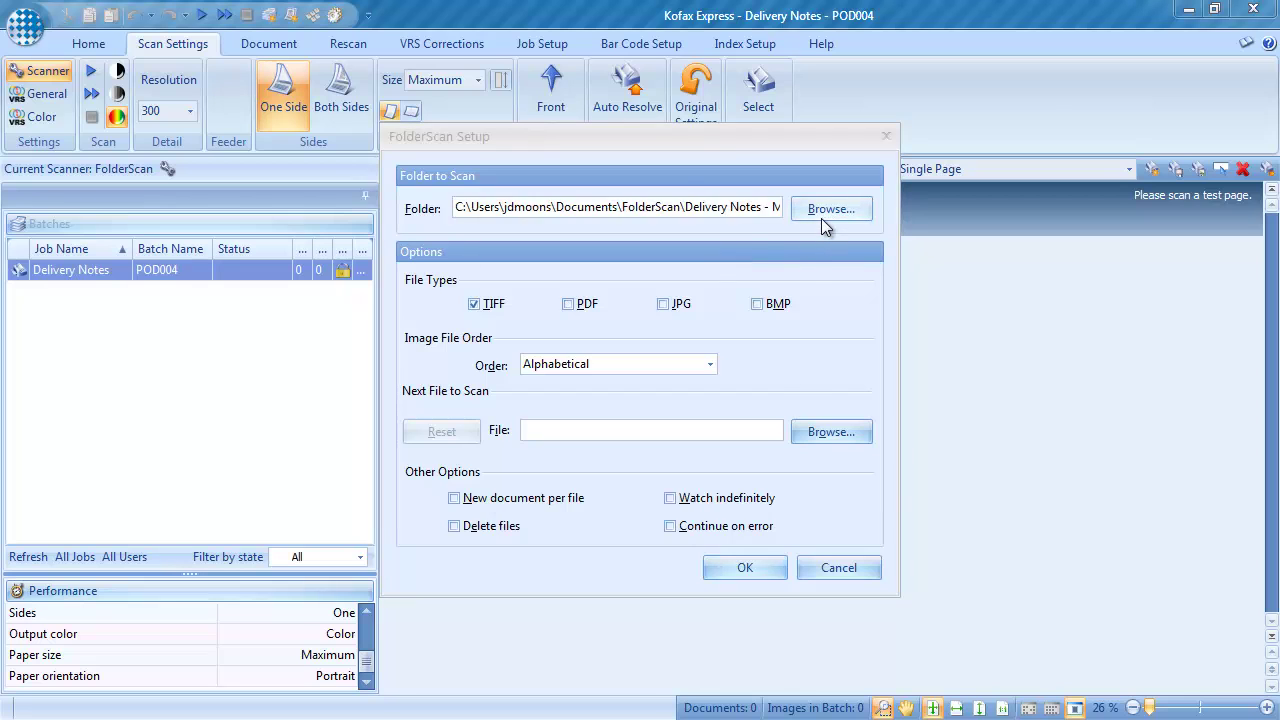
scroll(777, 413, down, 3)
scroll(777, 413, down, 5)
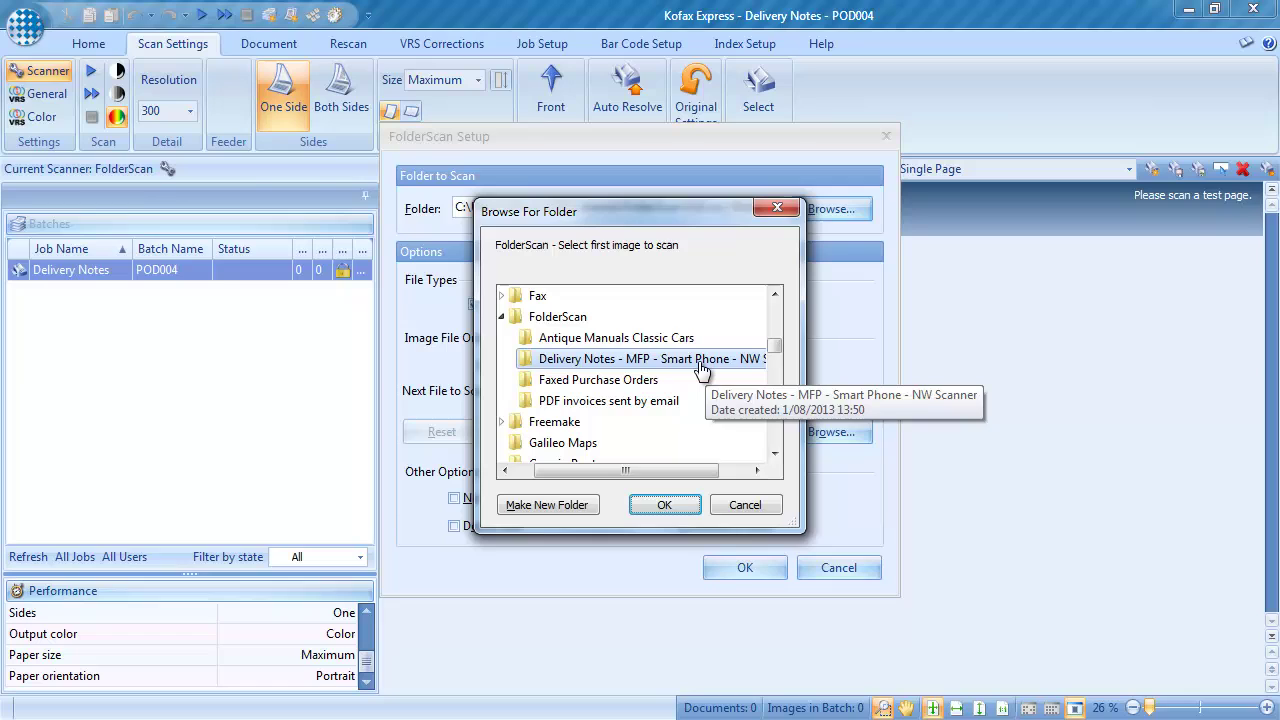
click(693, 506)
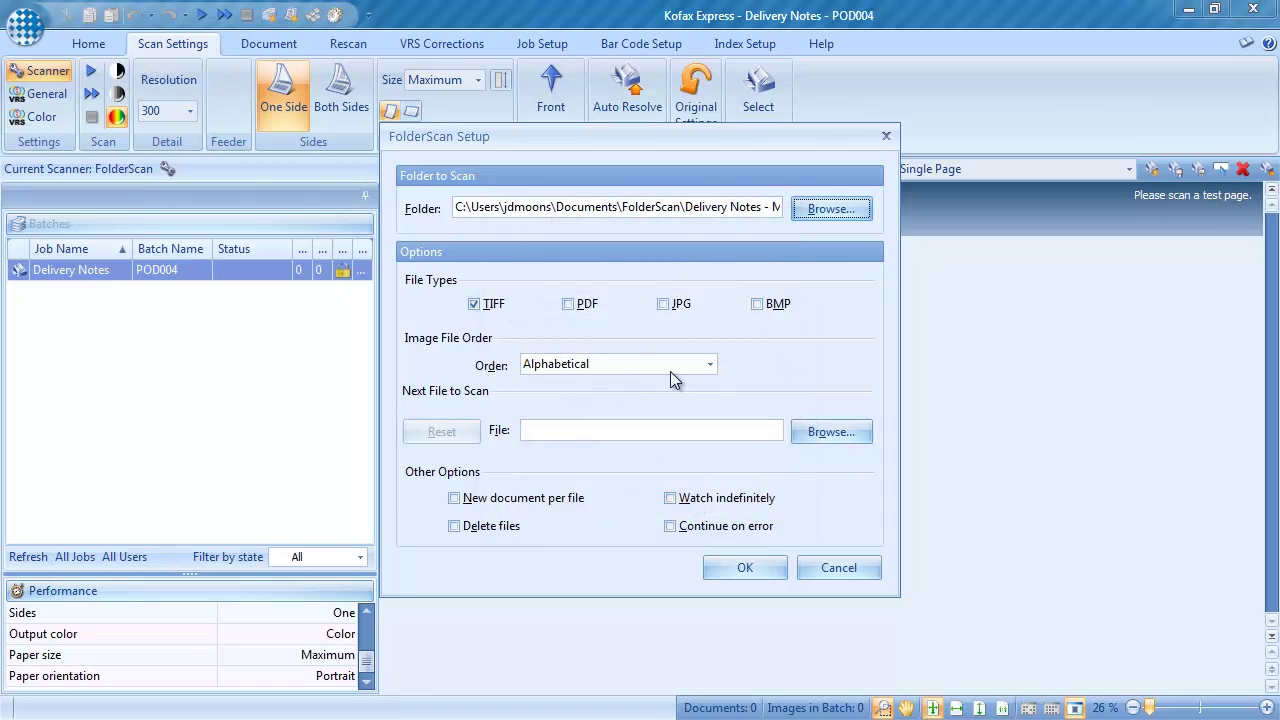
Add PDF, JPG and BMP to the imported file types, keeping alphabetical order.
click(568, 304)
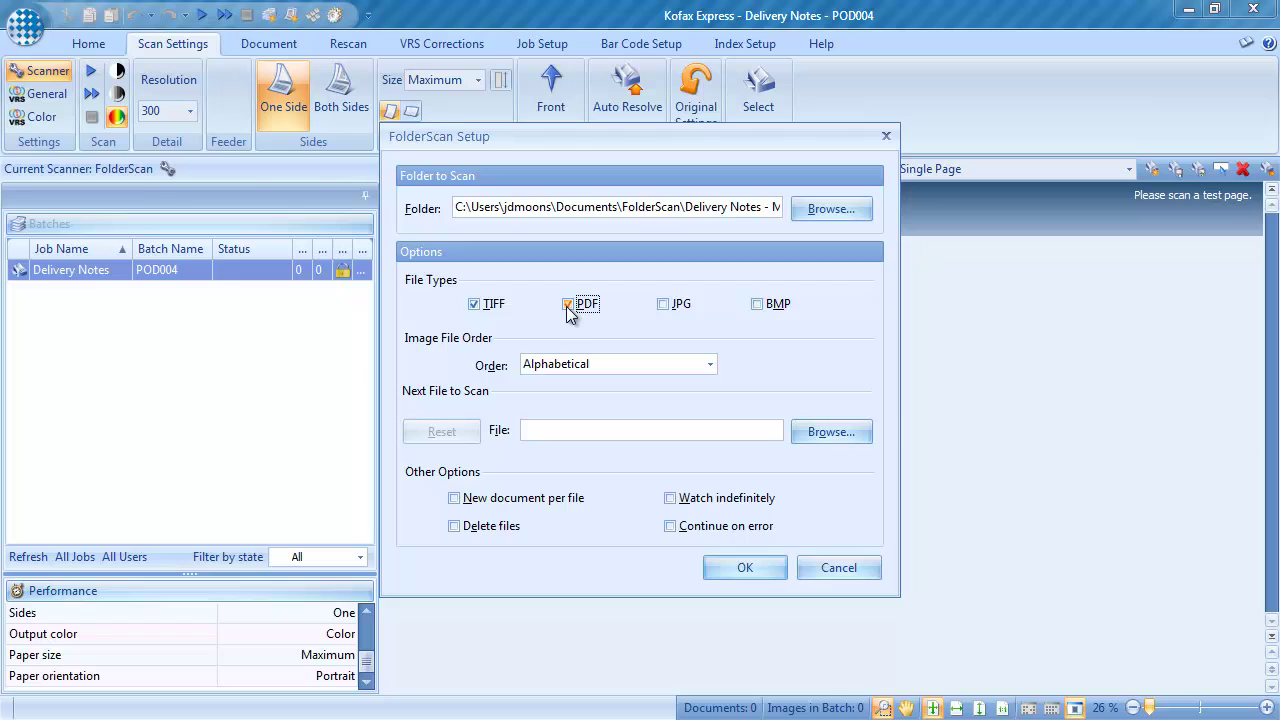
click(664, 304)
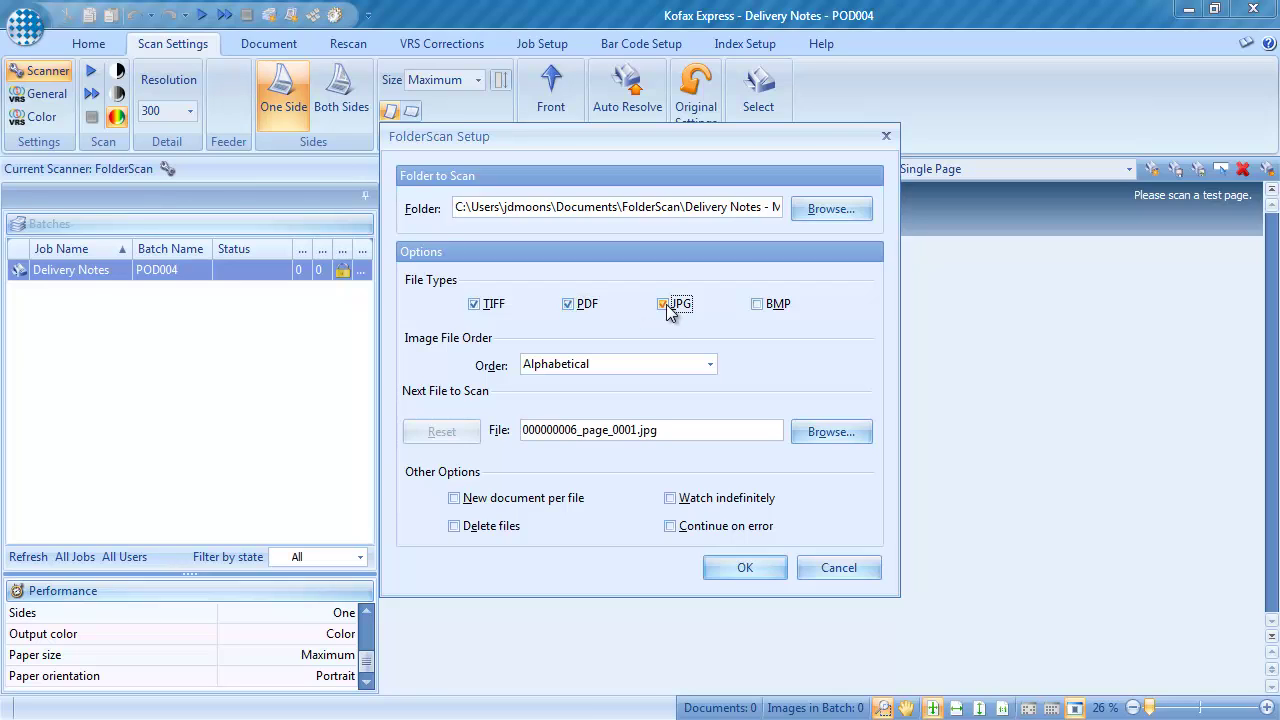
click(758, 305)
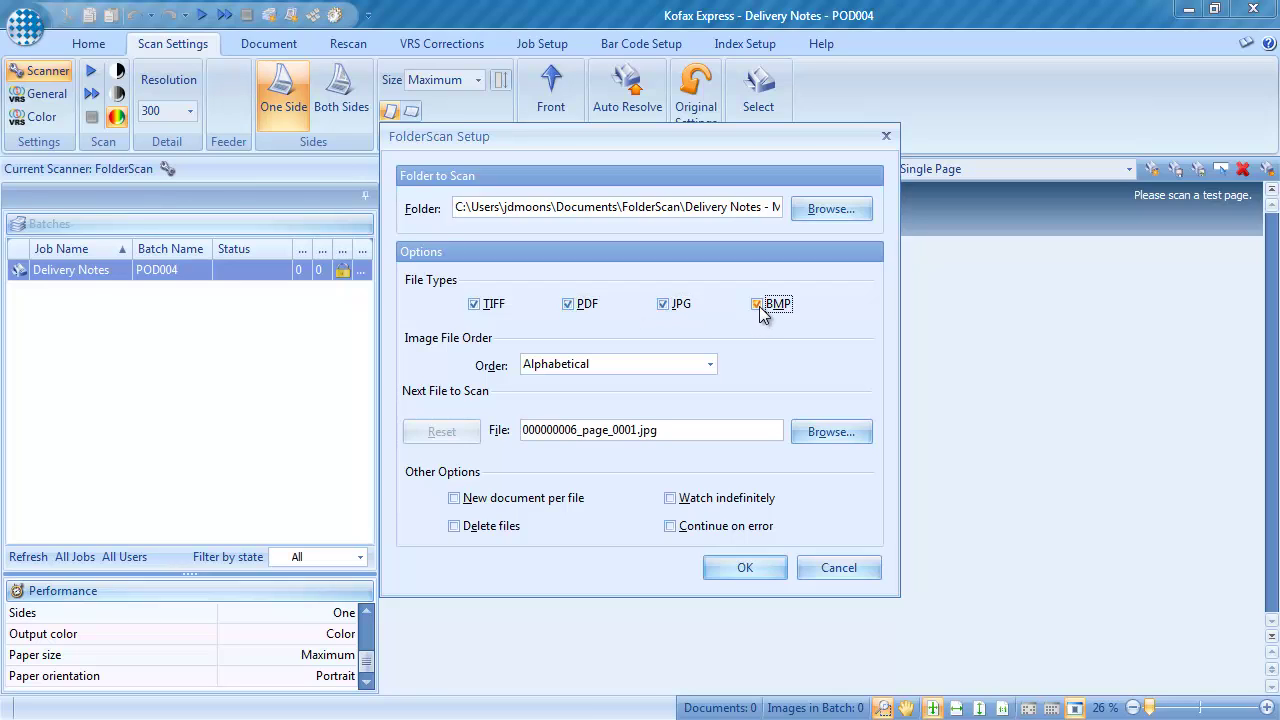
click(710, 365)
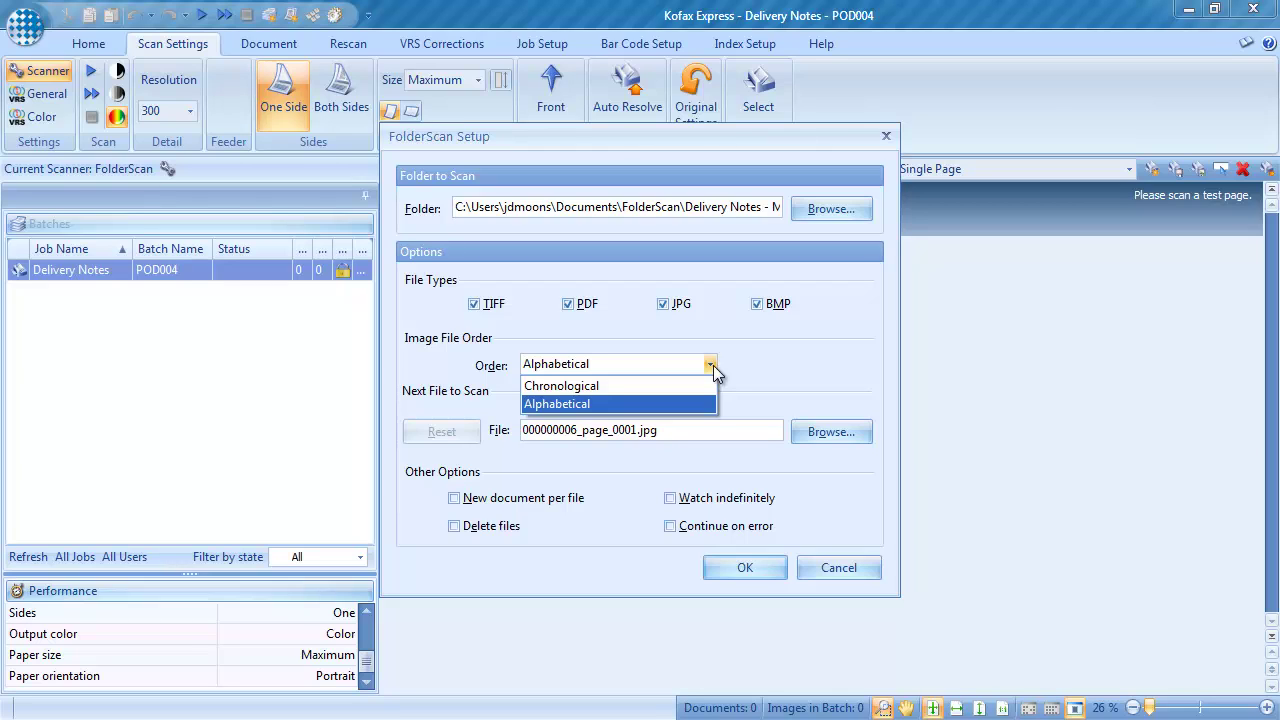
click(713, 365)
Enable Delete files and Continue on error, leave indefinite watching off, and save the FolderScan setup.
click(454, 498)
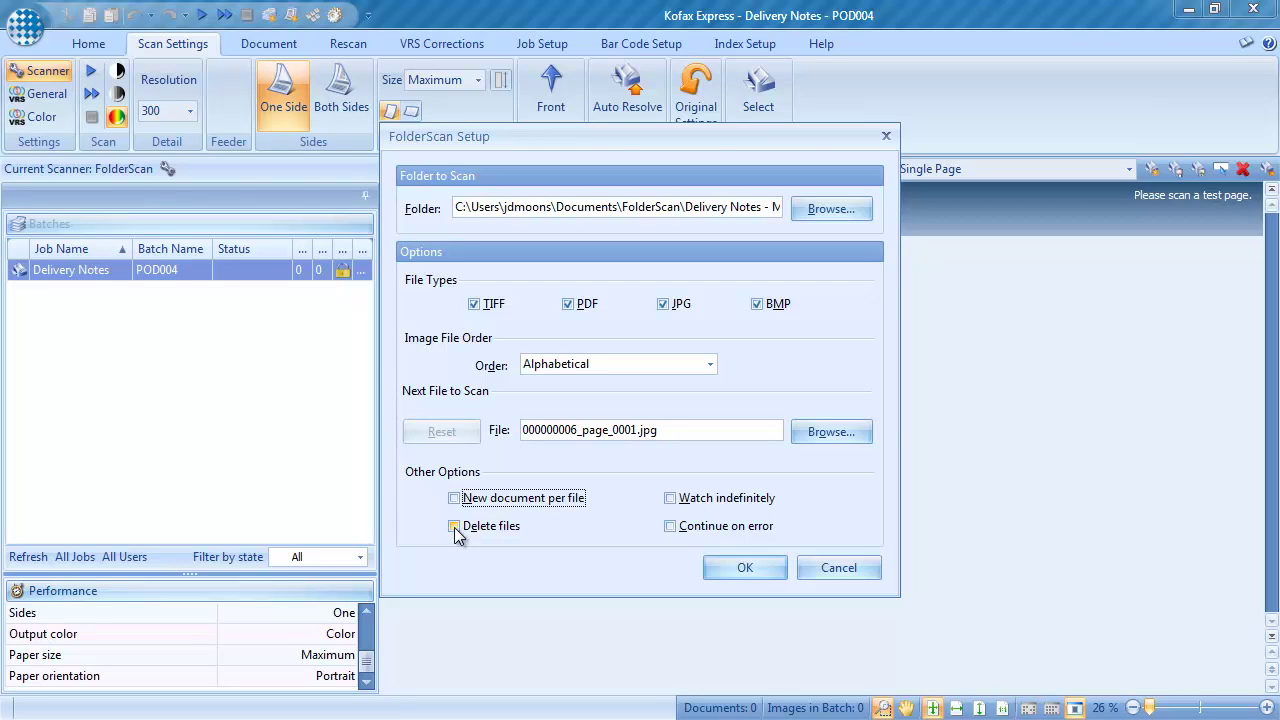
click(454, 527)
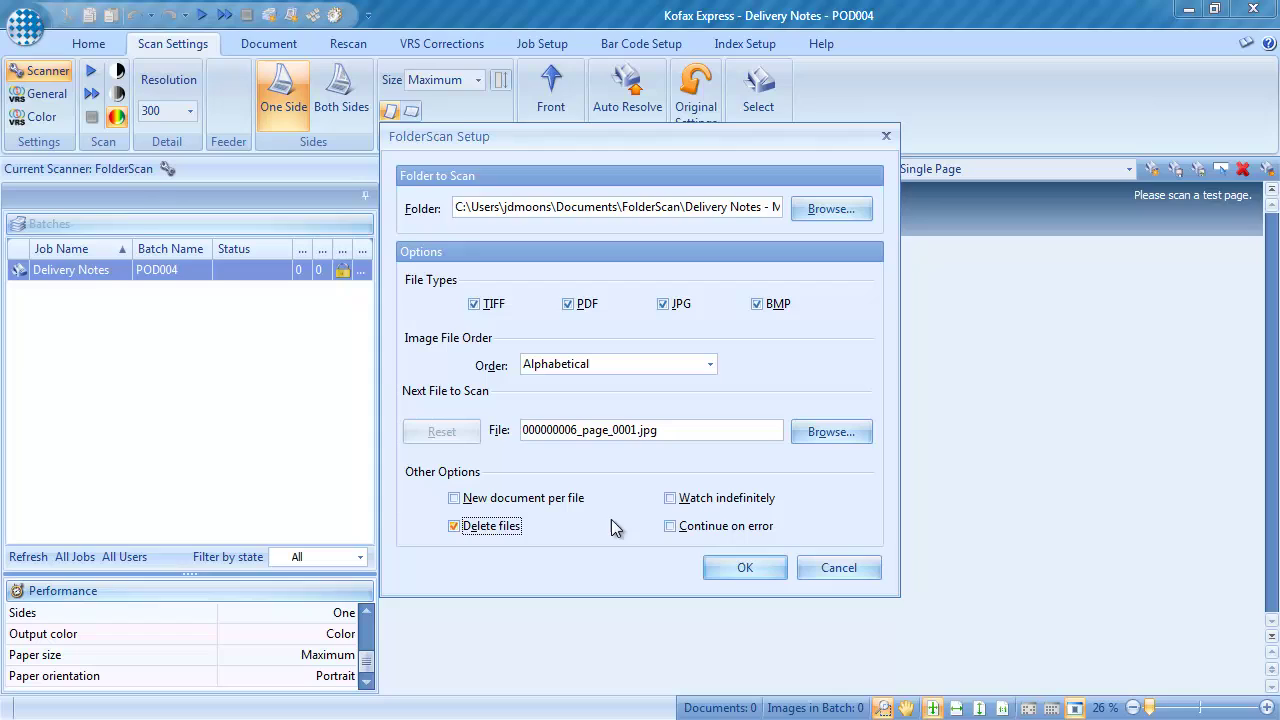
click(670, 499)
click(672, 506)
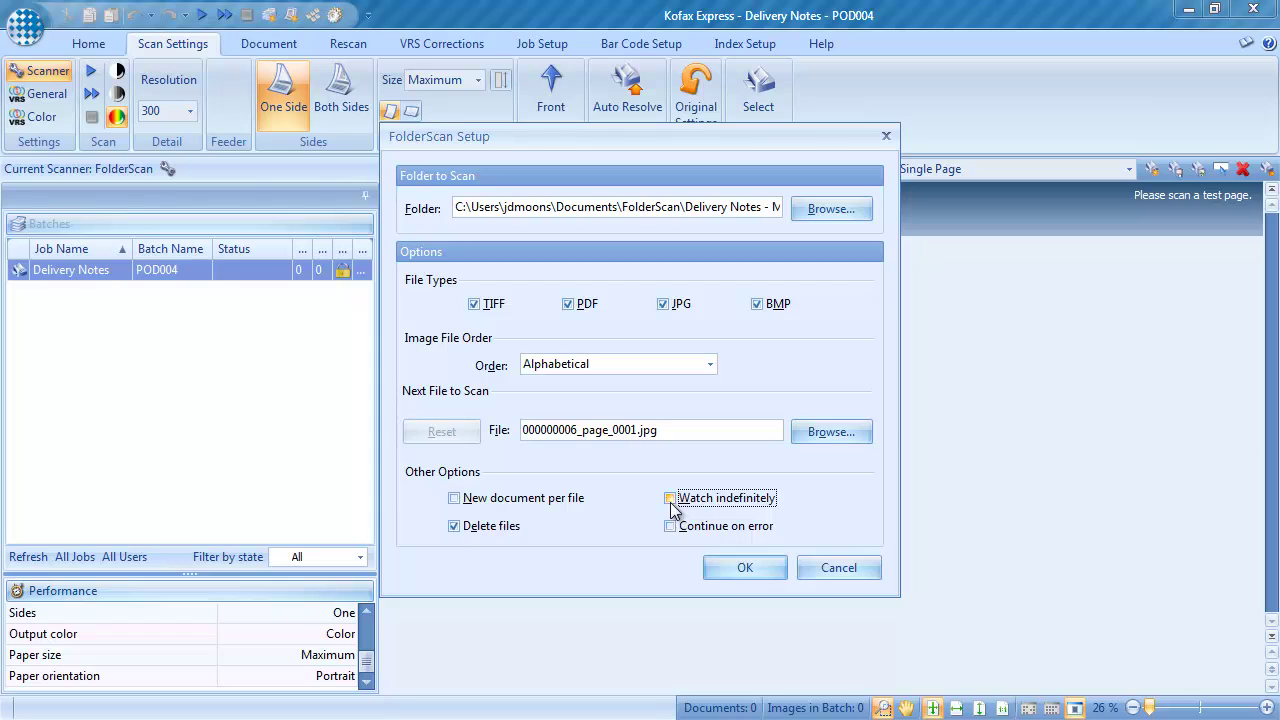
click(672, 525)
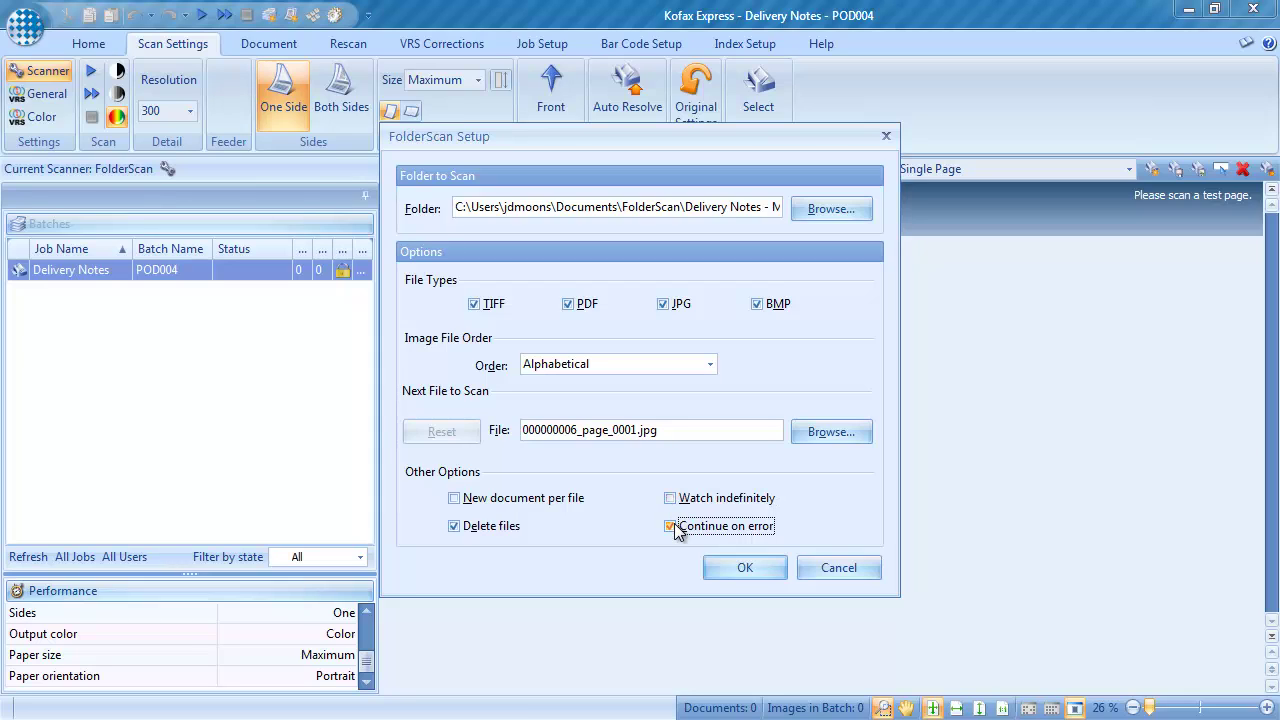
click(737, 570)
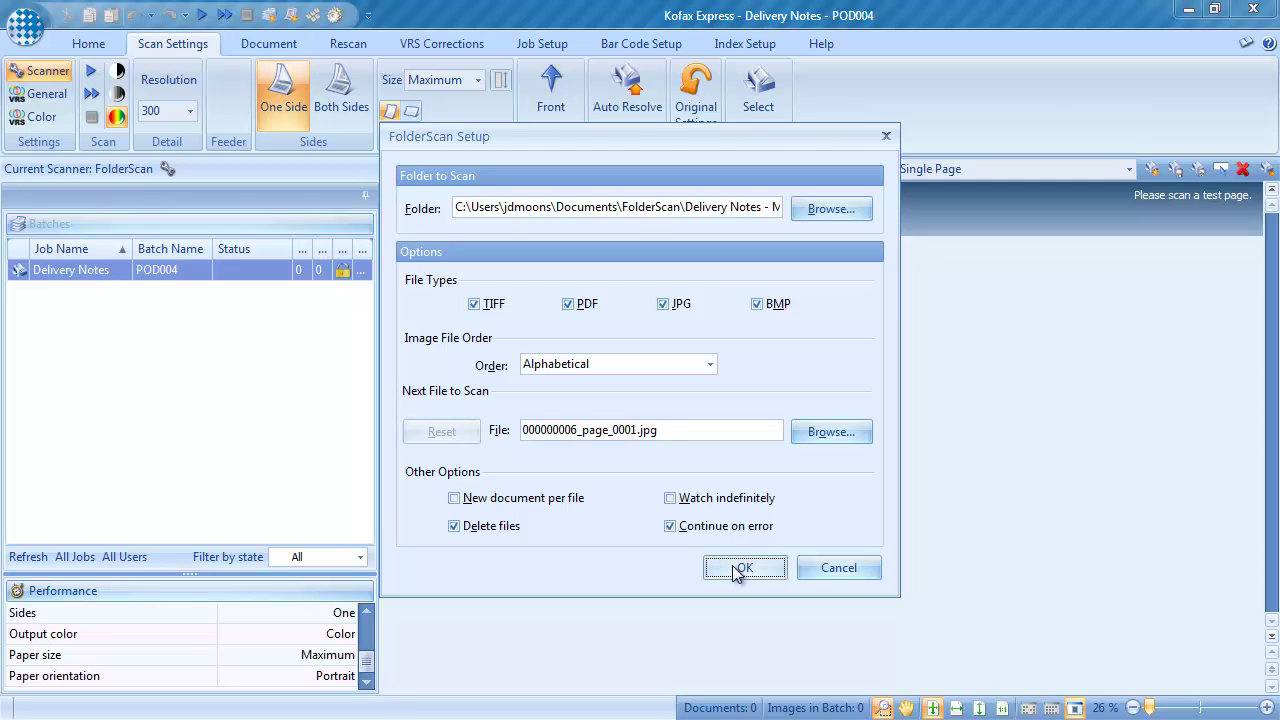
click(737, 568)
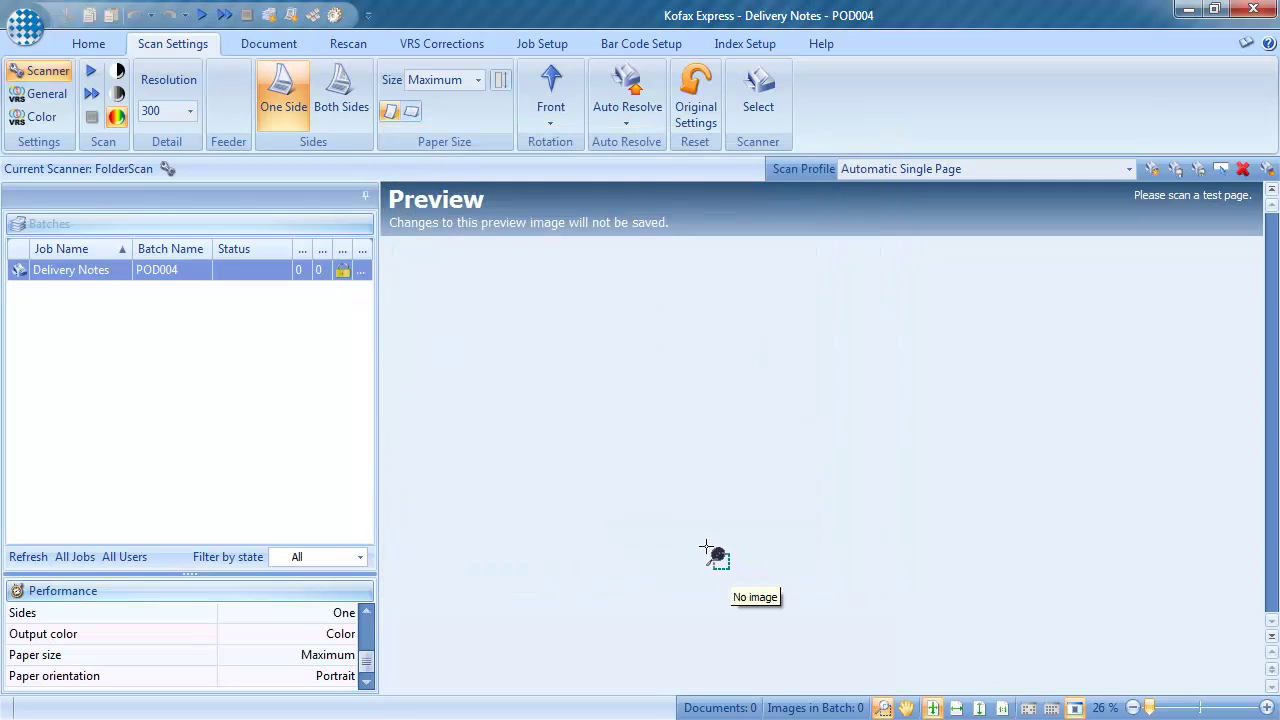
Import the delivery note into batch POD004 and show its General correction settings with full-size preview.
click(101, 47)
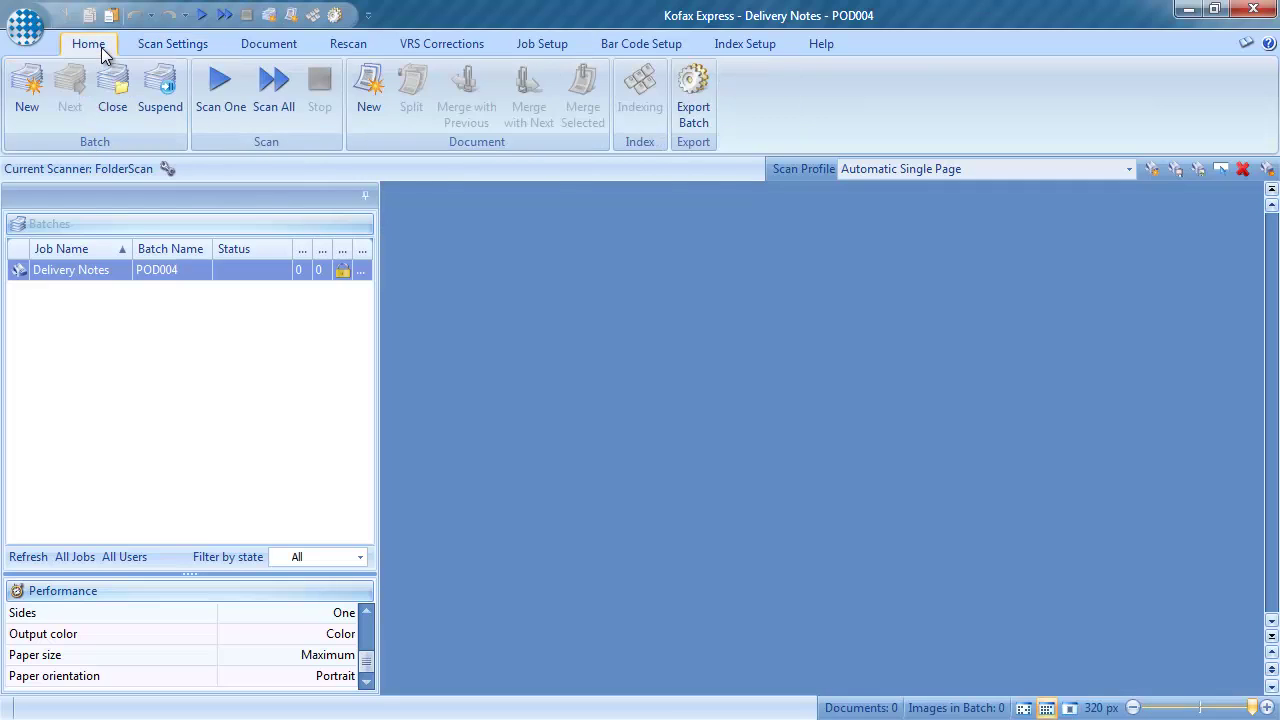
click(273, 106)
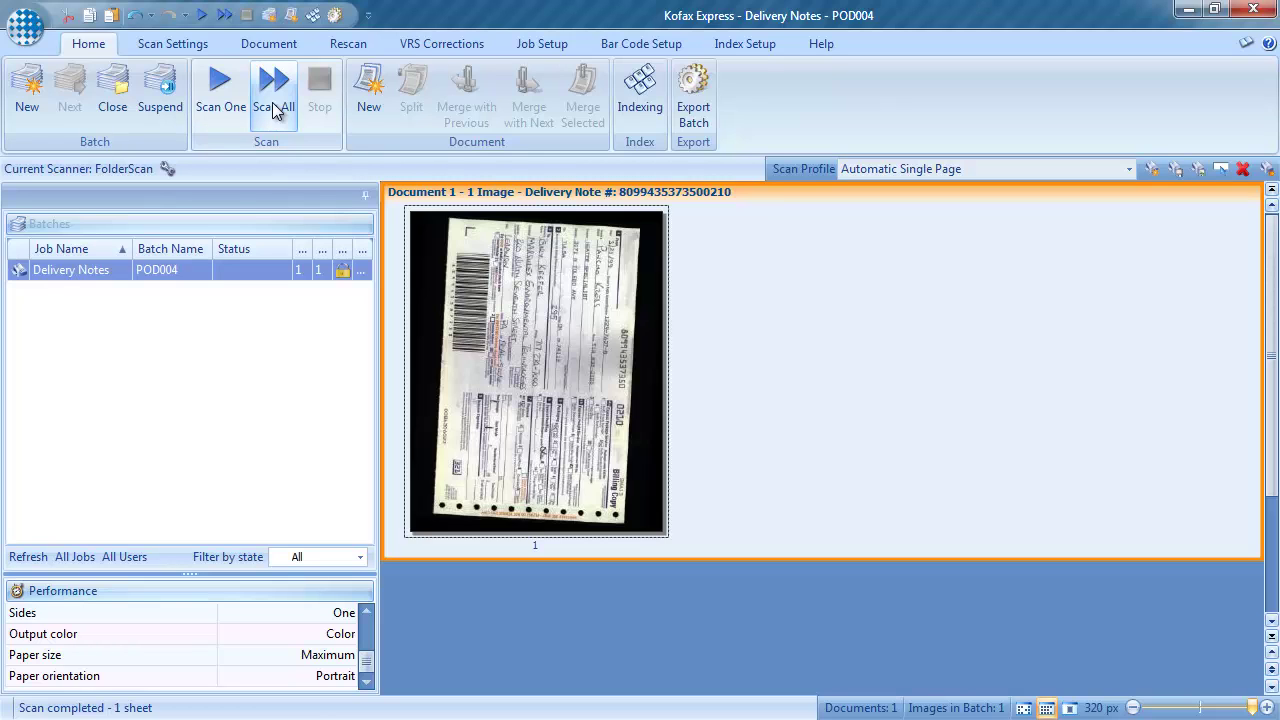
click(194, 47)
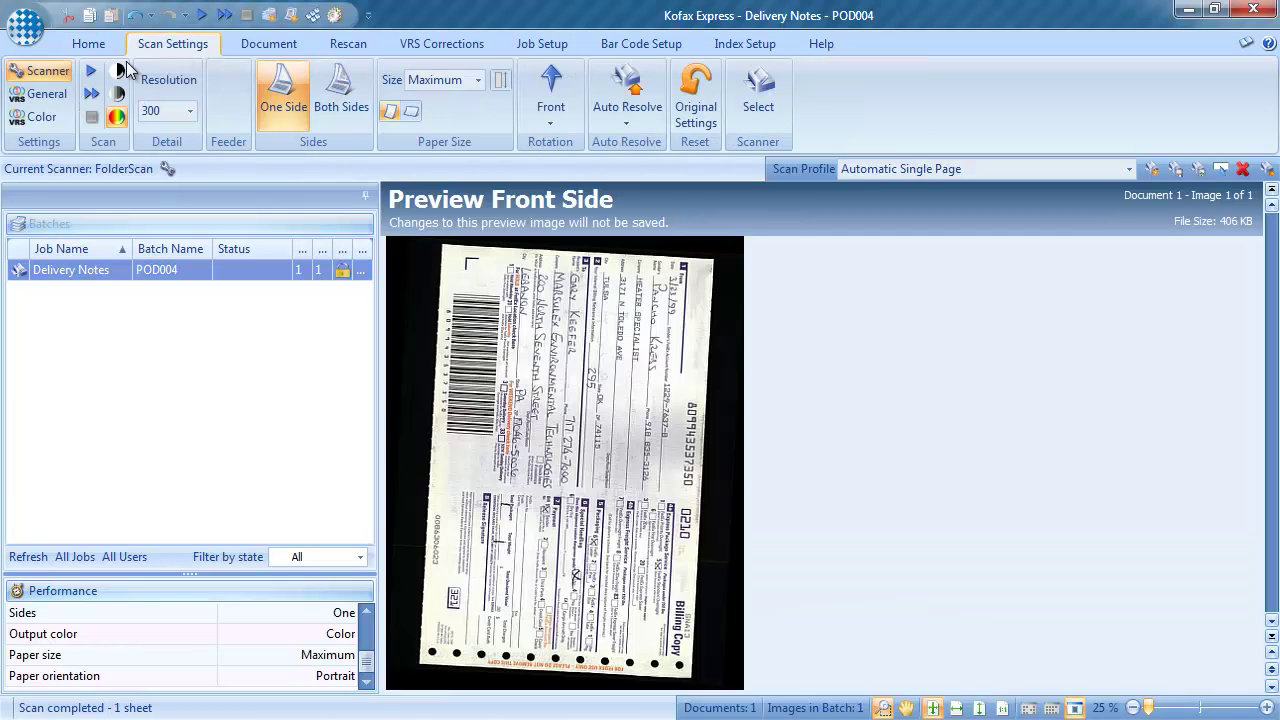
click(55, 92)
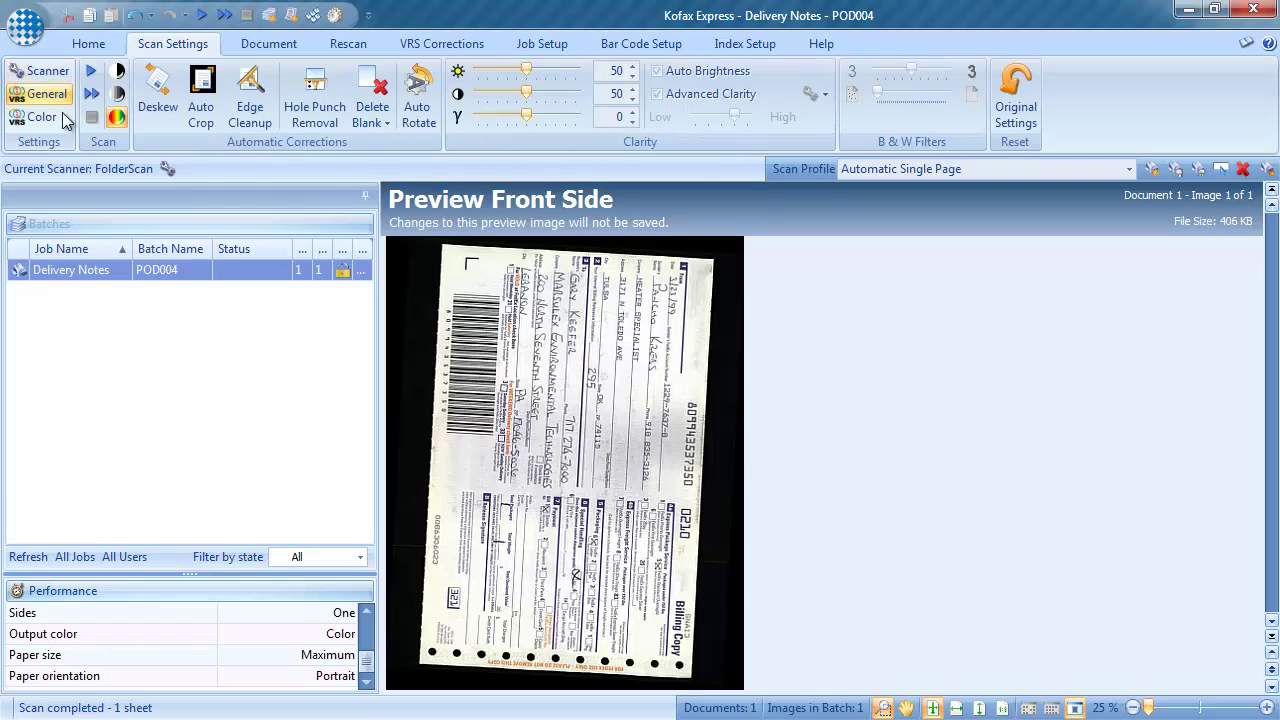
Turn on Deskew, Auto Crop, Edge Cleanup, Auto Rotate and Hole Punch Removal with black-and-white output.
click(157, 111)
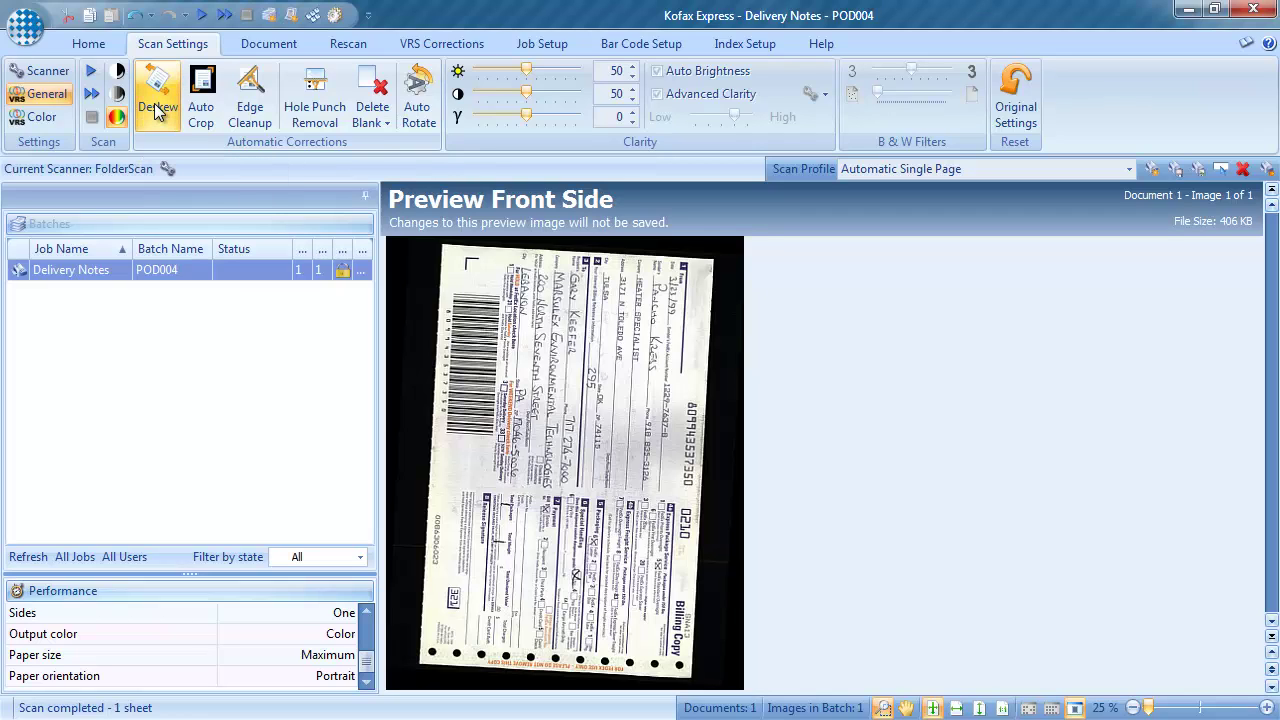
click(201, 104)
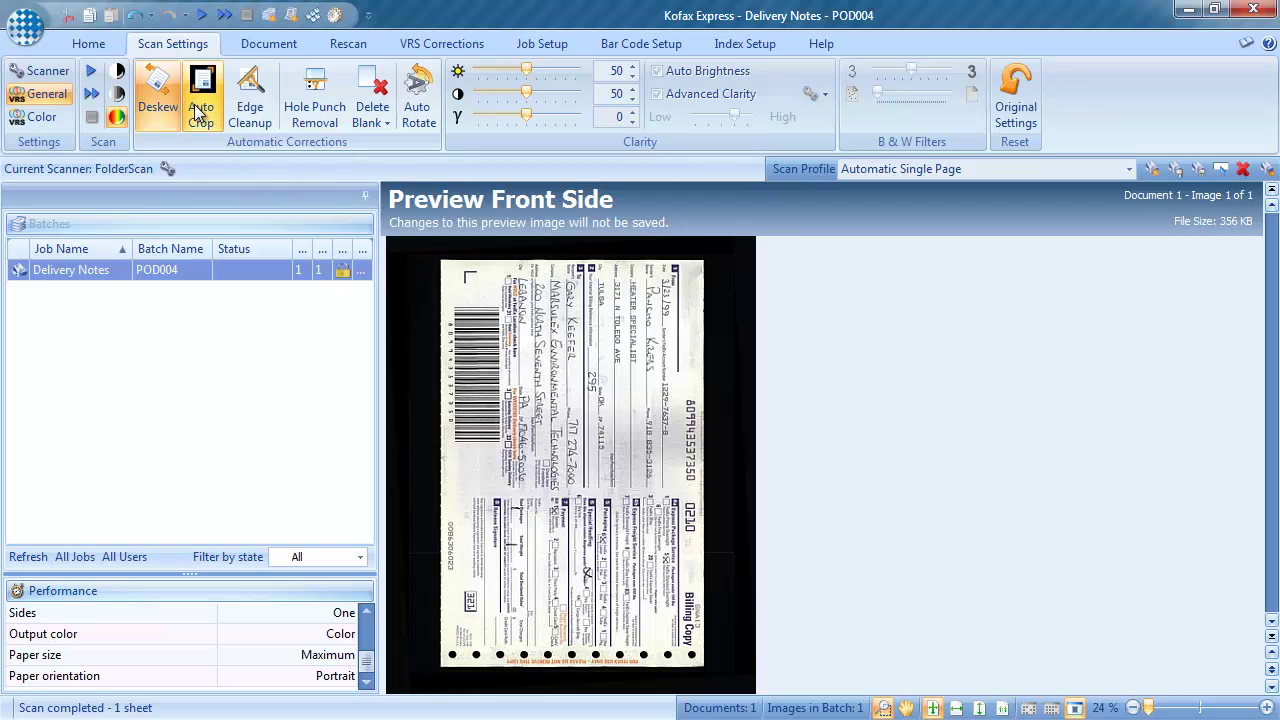
click(247, 110)
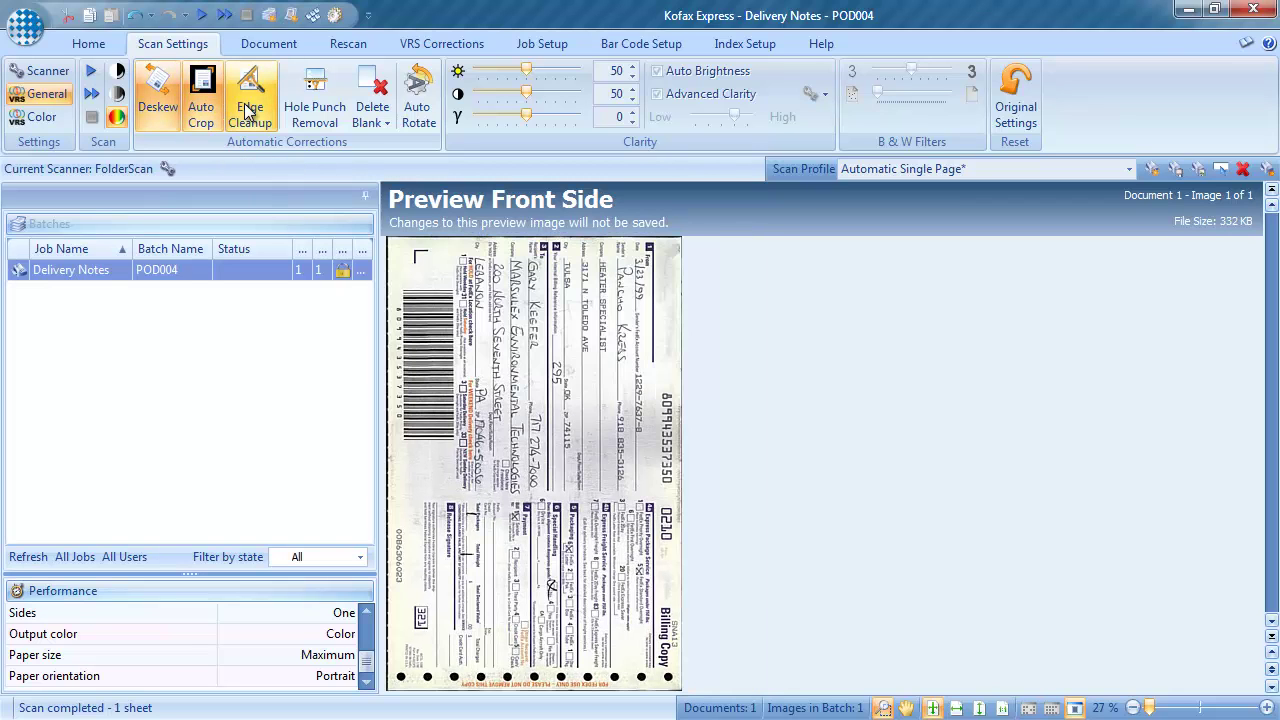
click(428, 118)
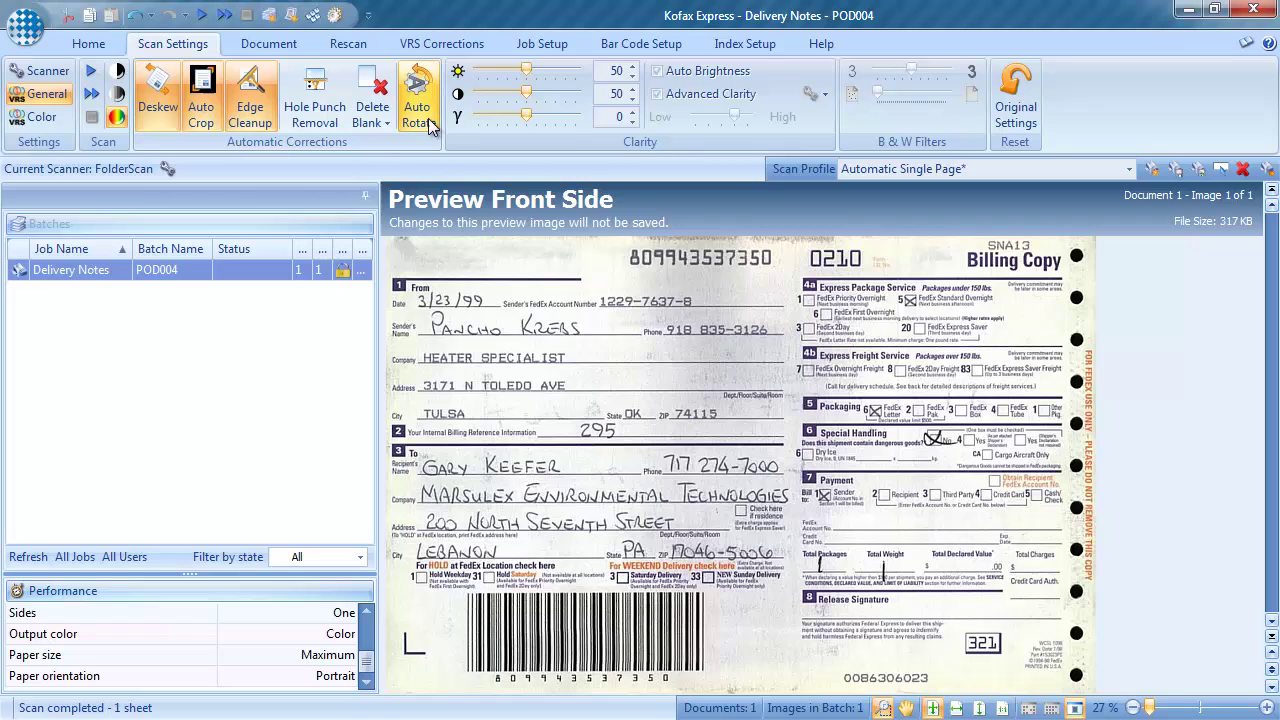
click(313, 107)
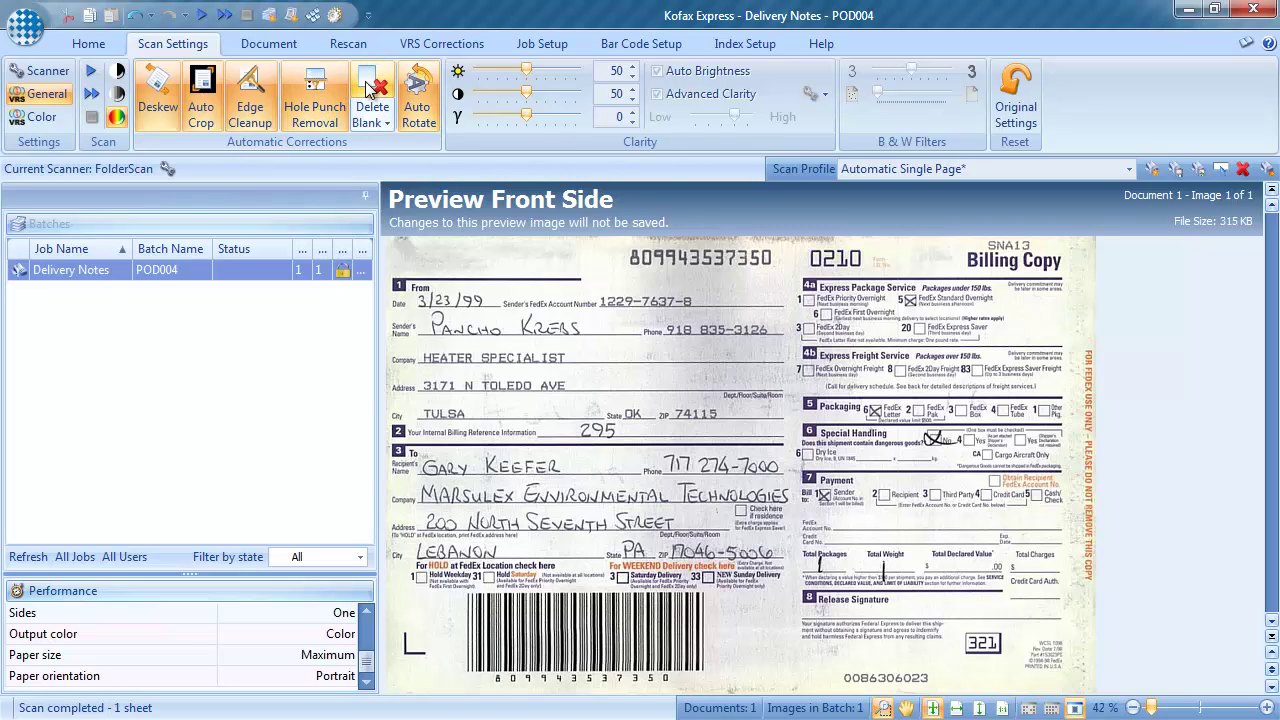
click(120, 72)
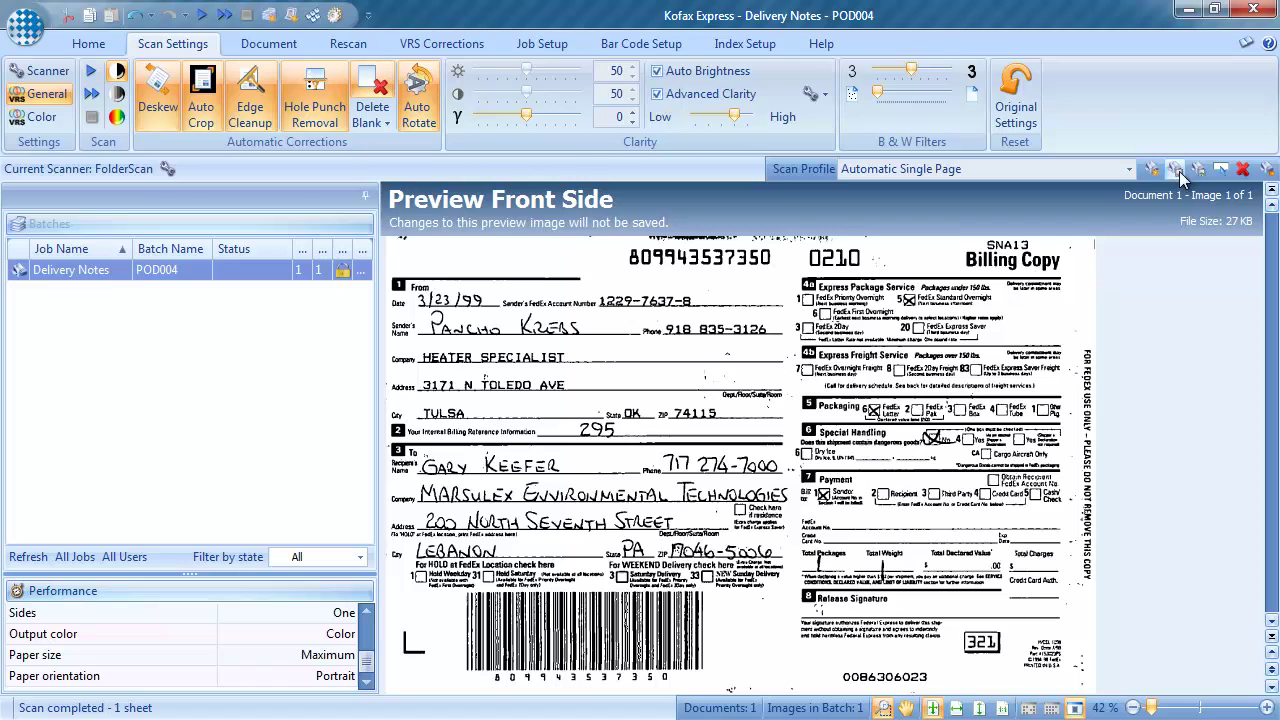
mouse_move(822, 298)
Delete batch POD004 from the Delivery Notes job and restore the window beside the watched folder.
click(88, 46)
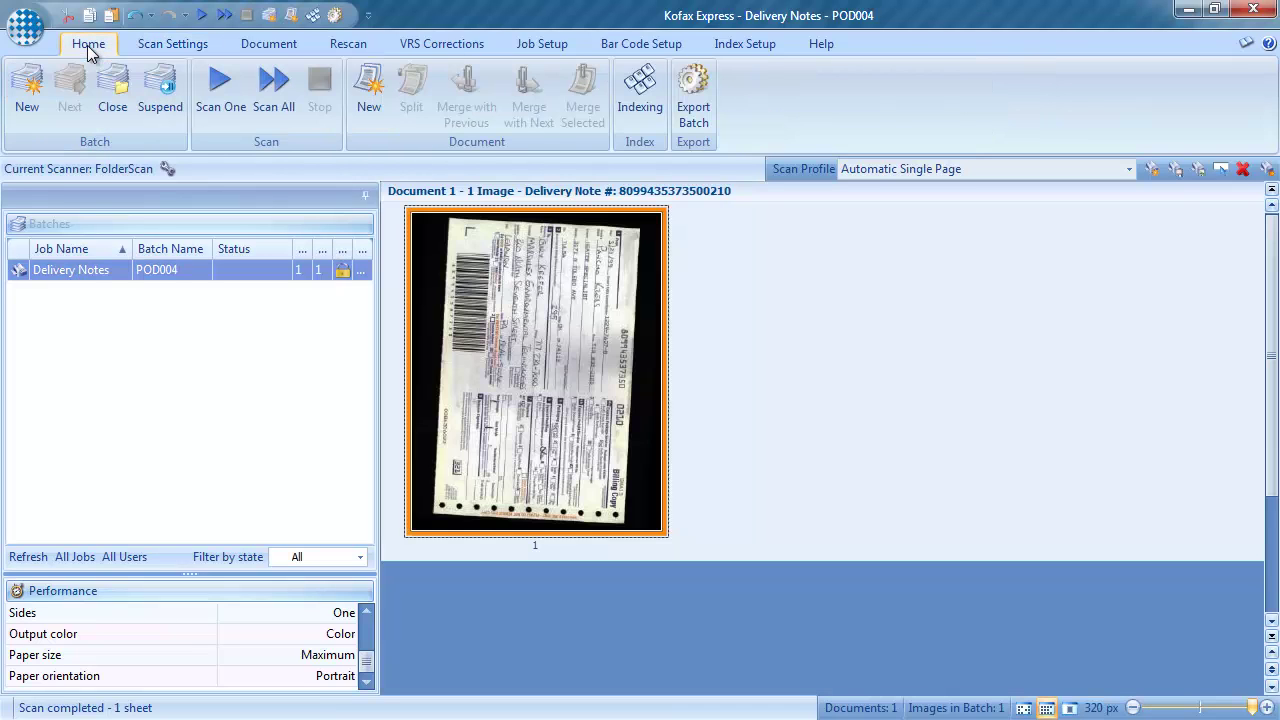
right_click(73, 268)
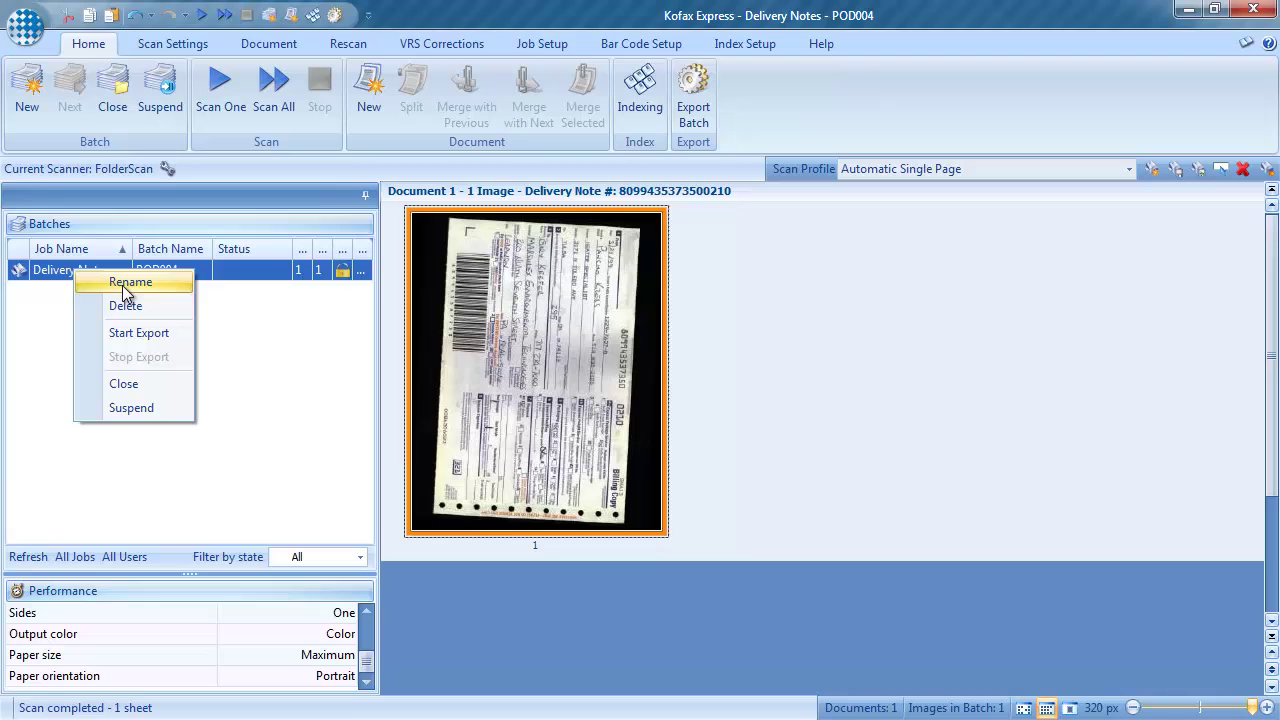
click(89, 308)
click(590, 397)
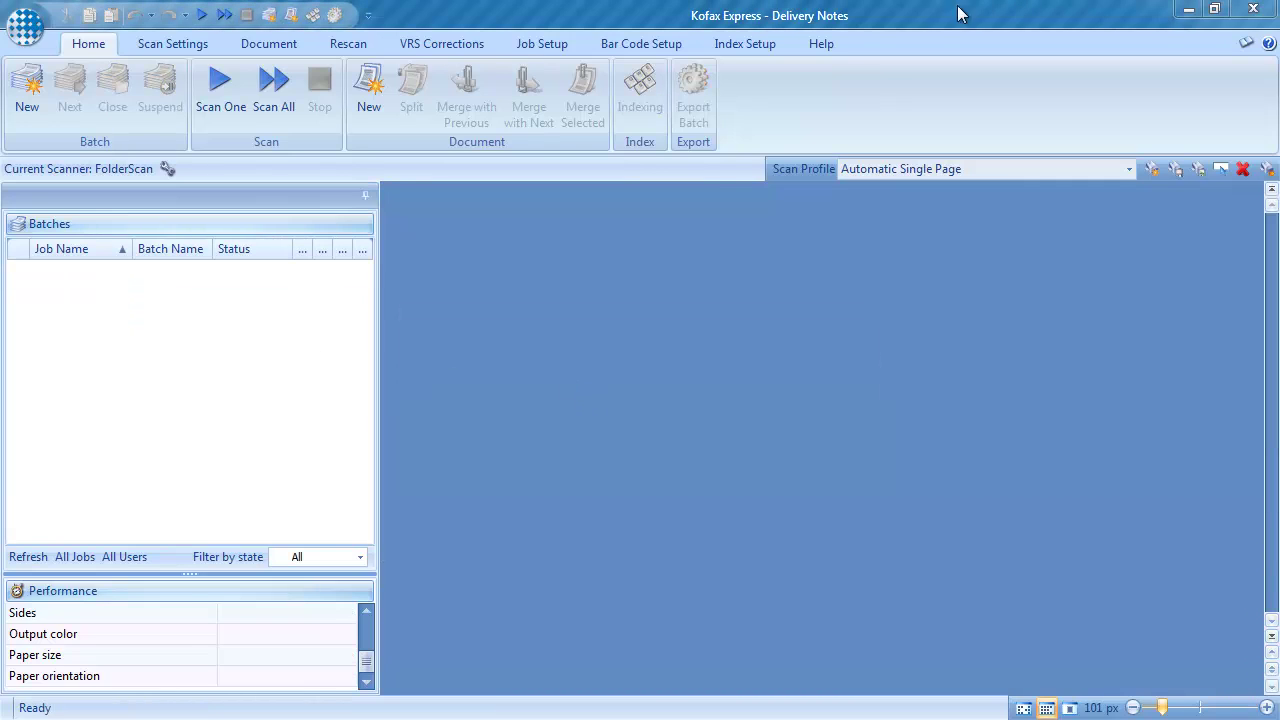
double_click(920, 14)
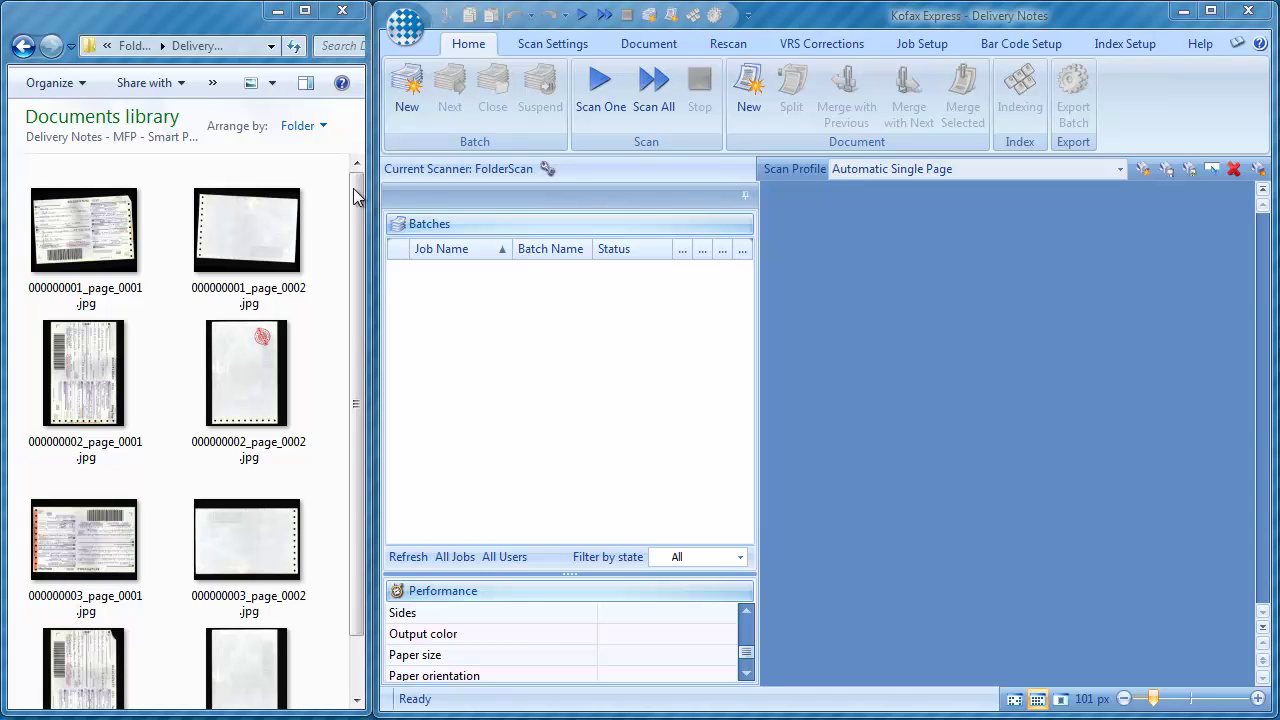
Inspect the paired page JPGs in the watched folder, then import them all with Scan All.
click(120, 250)
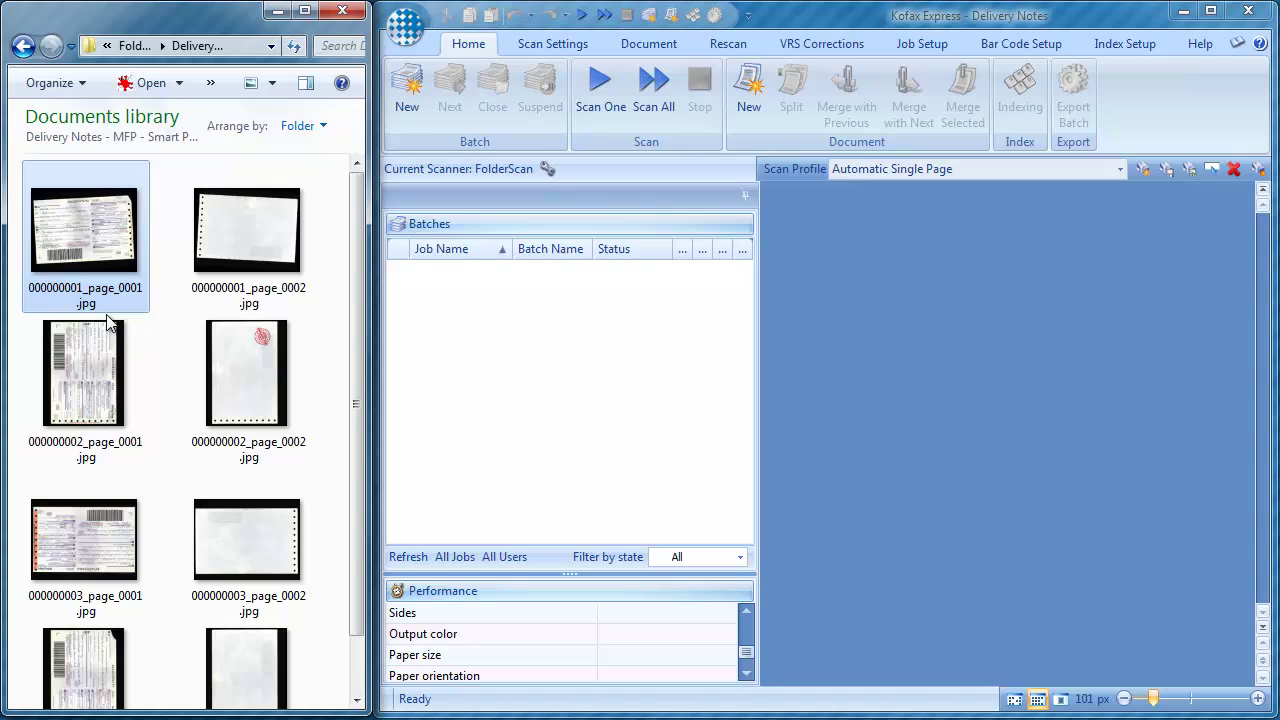
click(100, 352)
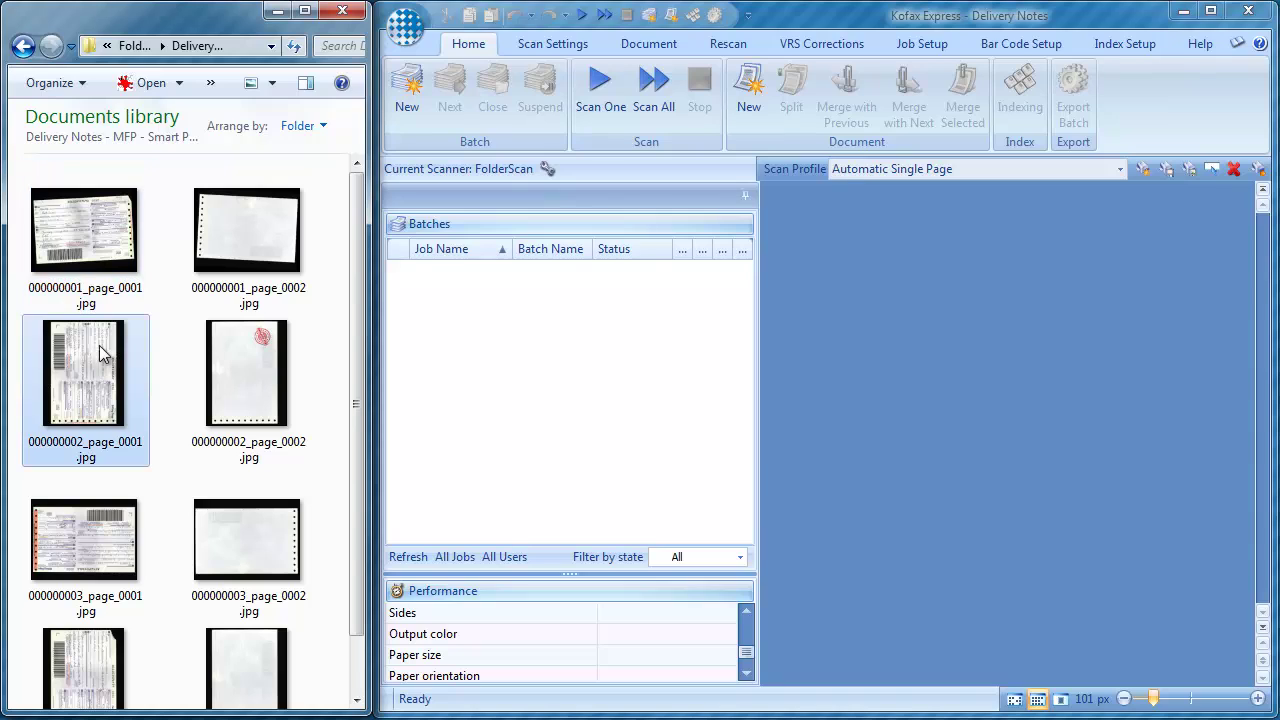
click(85, 545)
click(258, 566)
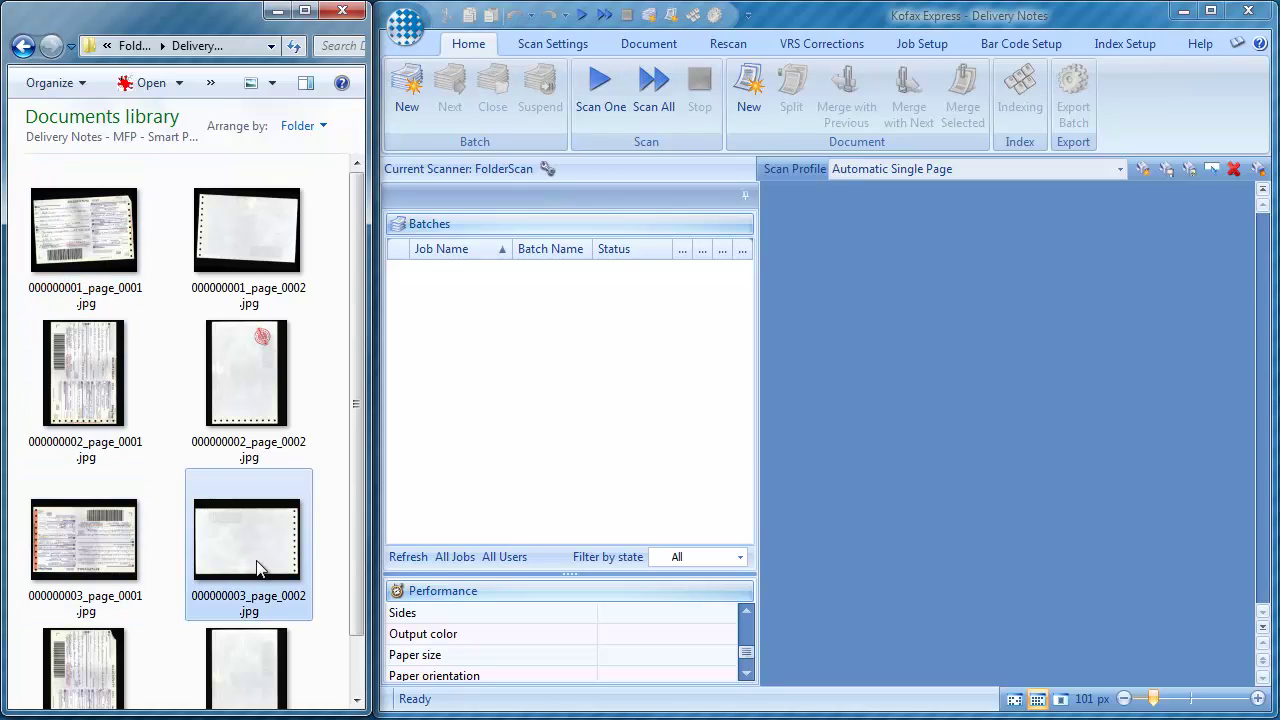
click(255, 658)
click(255, 200)
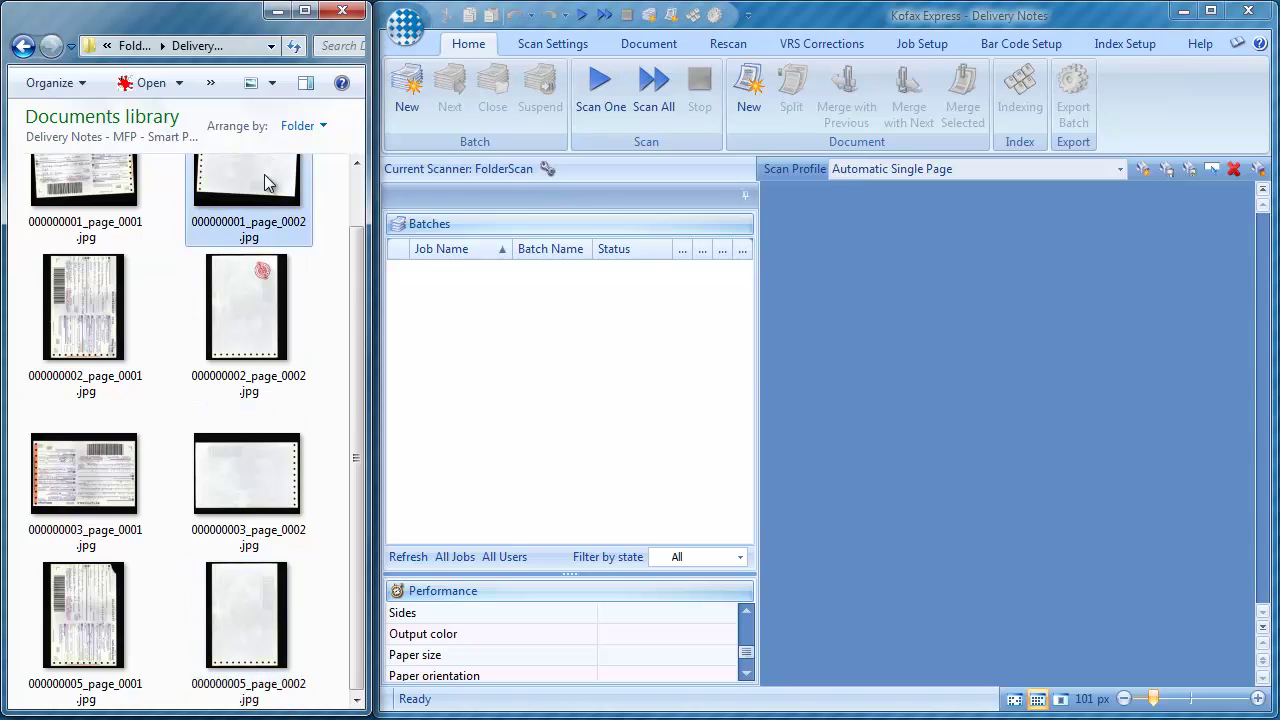
click(258, 355)
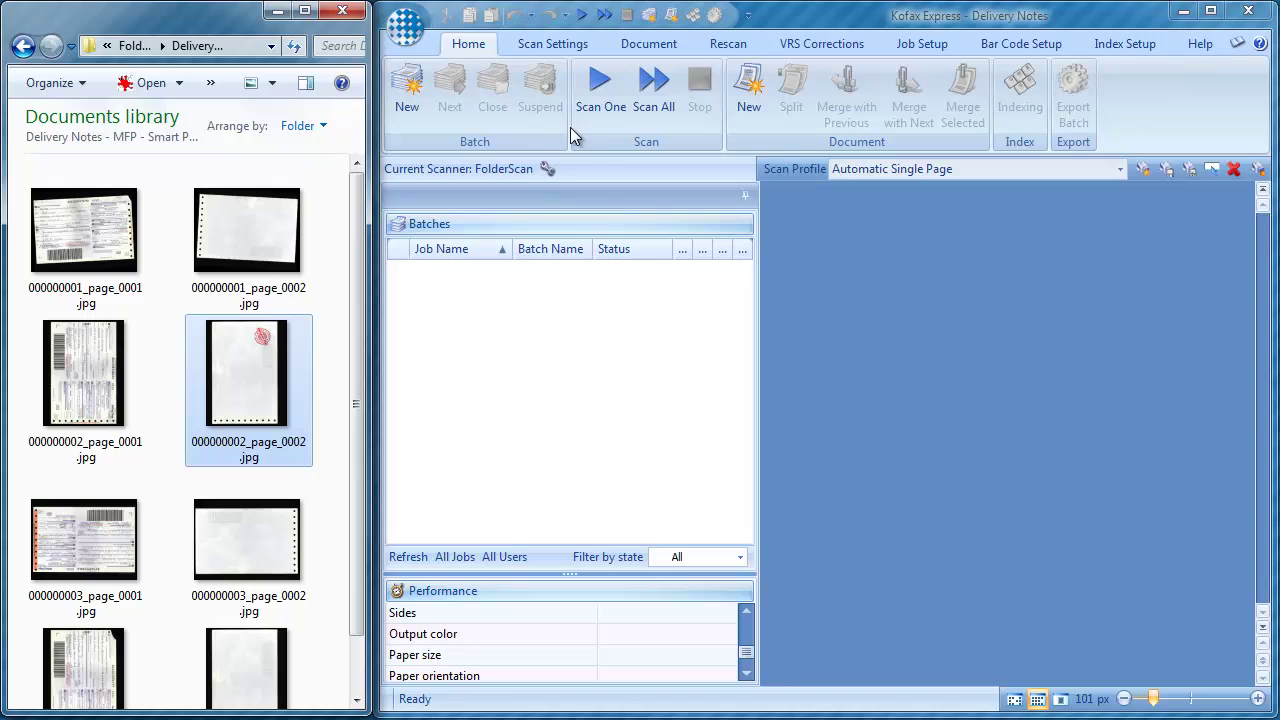
click(665, 115)
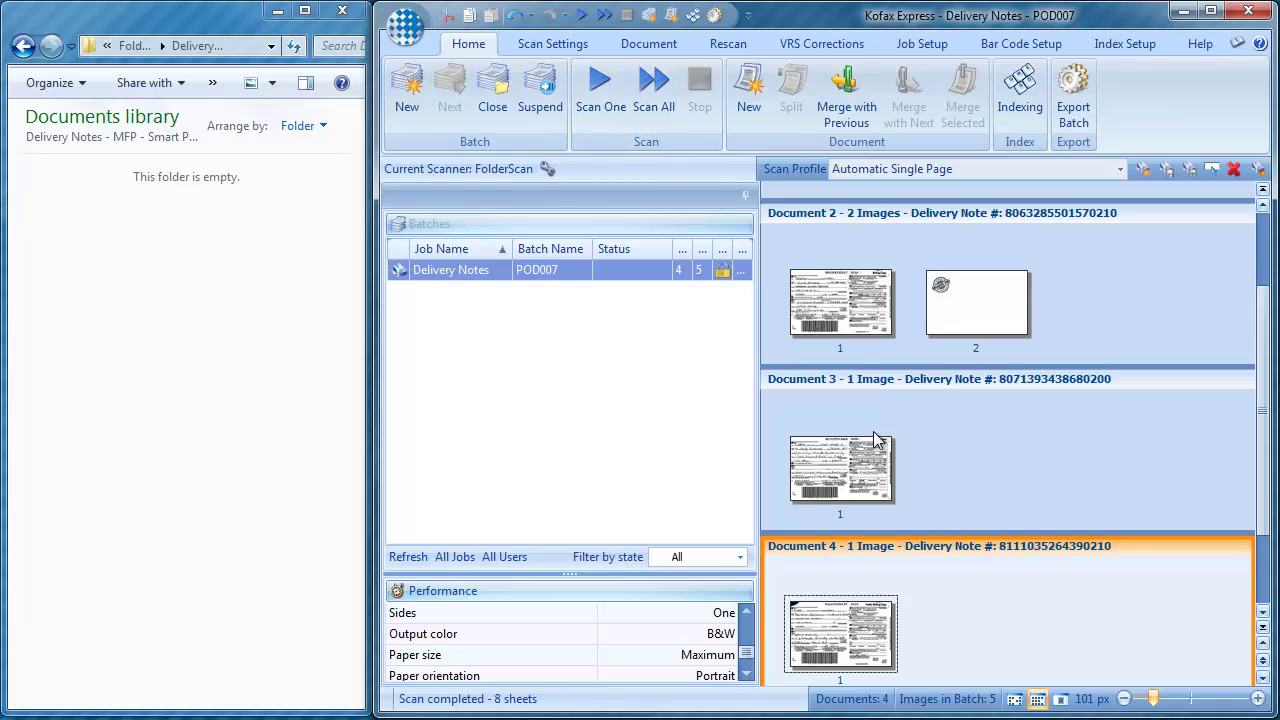
Check the pages of Documents 2 and 3 in batch POD007, then request its export.
click(848, 323)
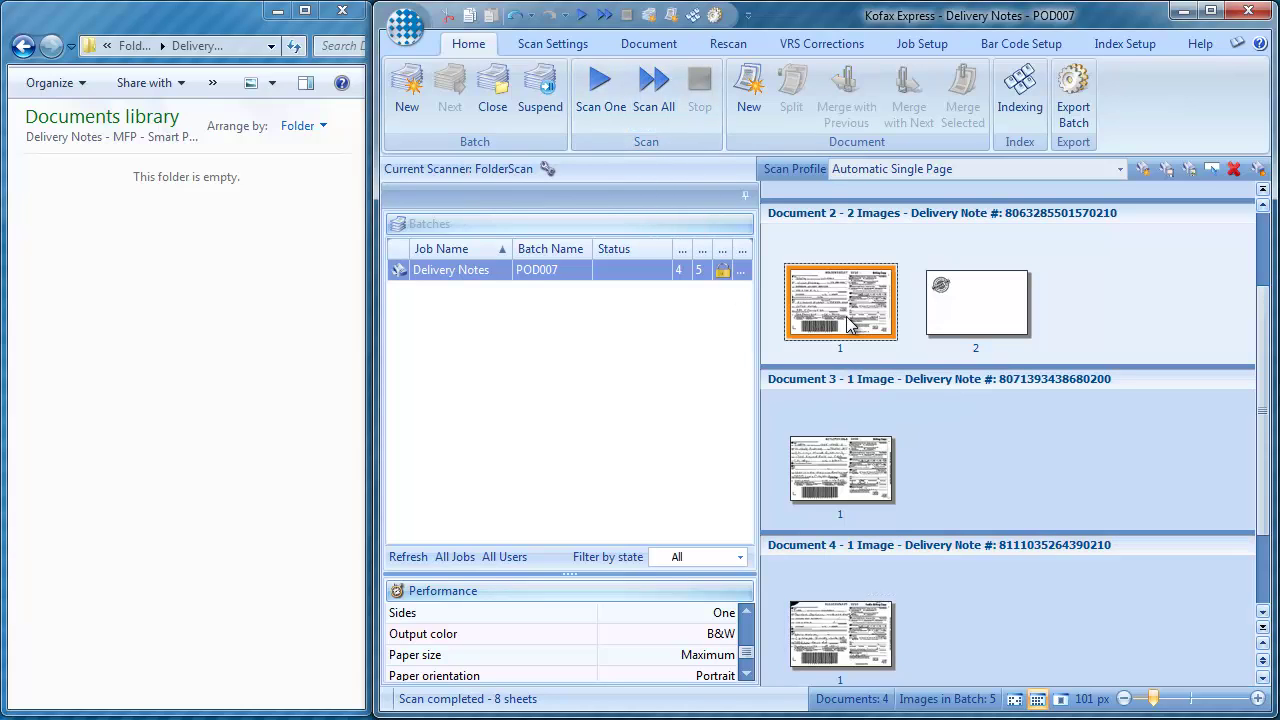
click(858, 455)
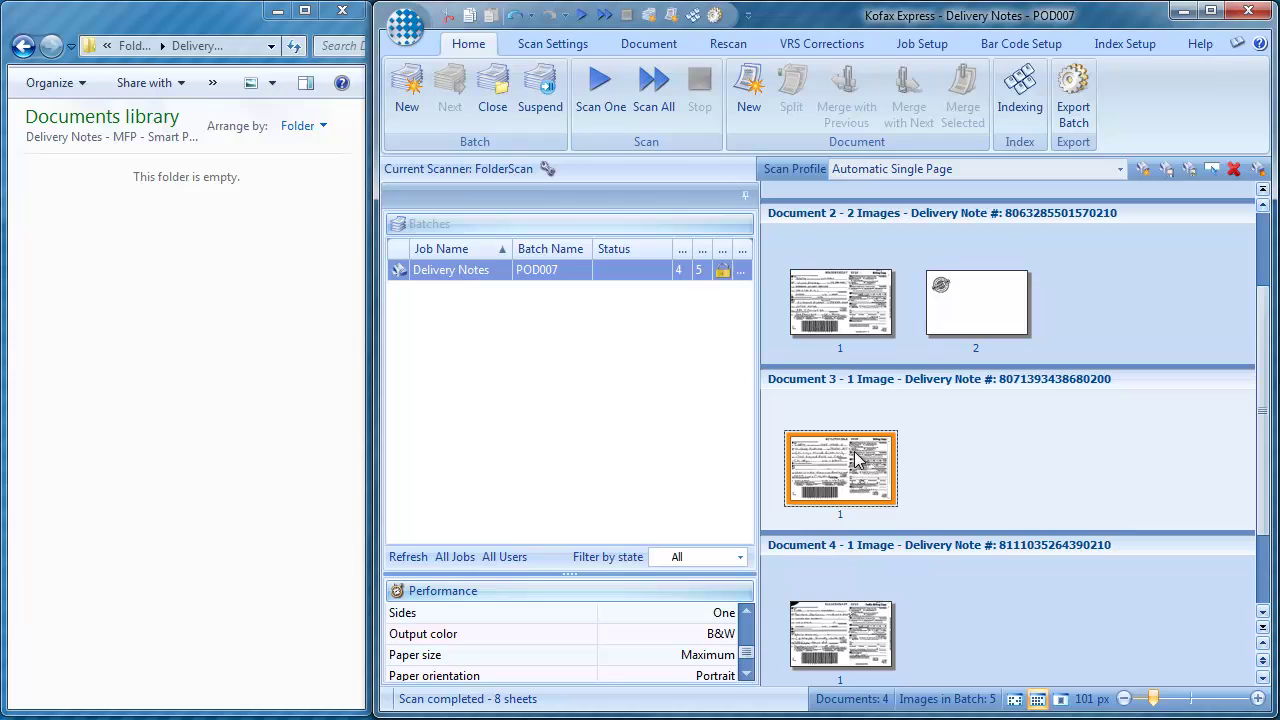
click(985, 325)
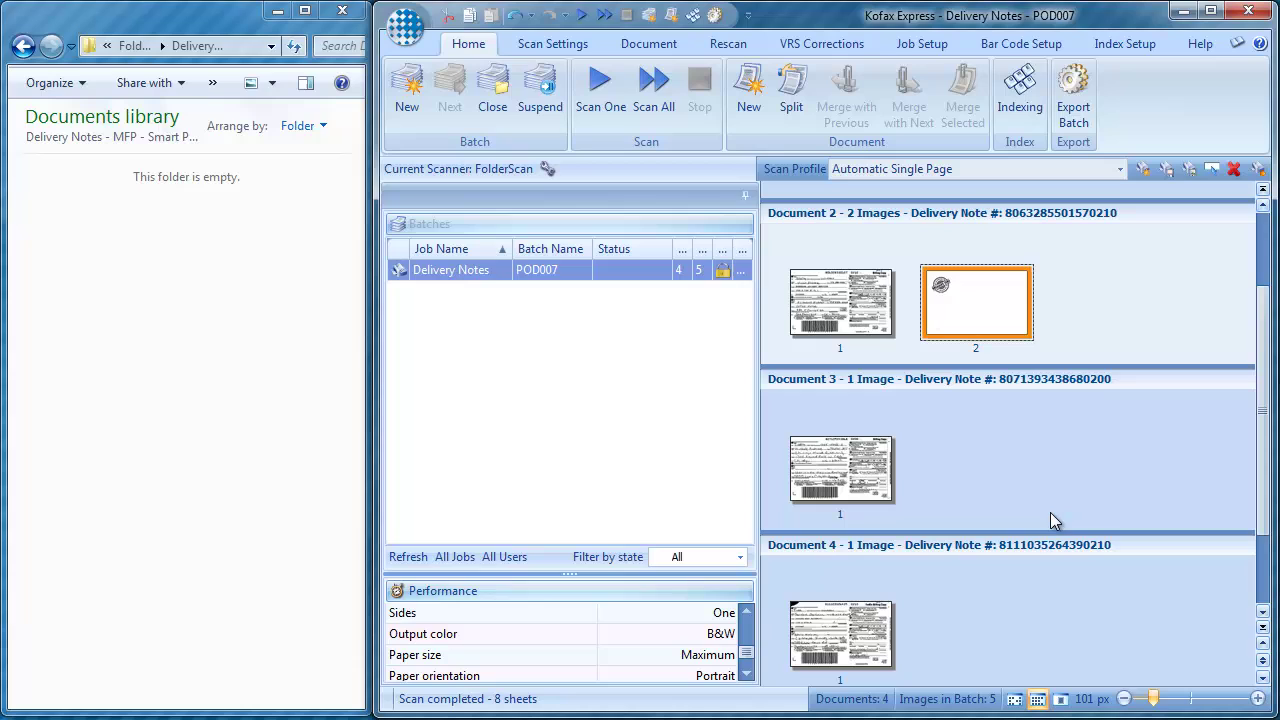
mouse_move(1039, 548)
click(1073, 92)
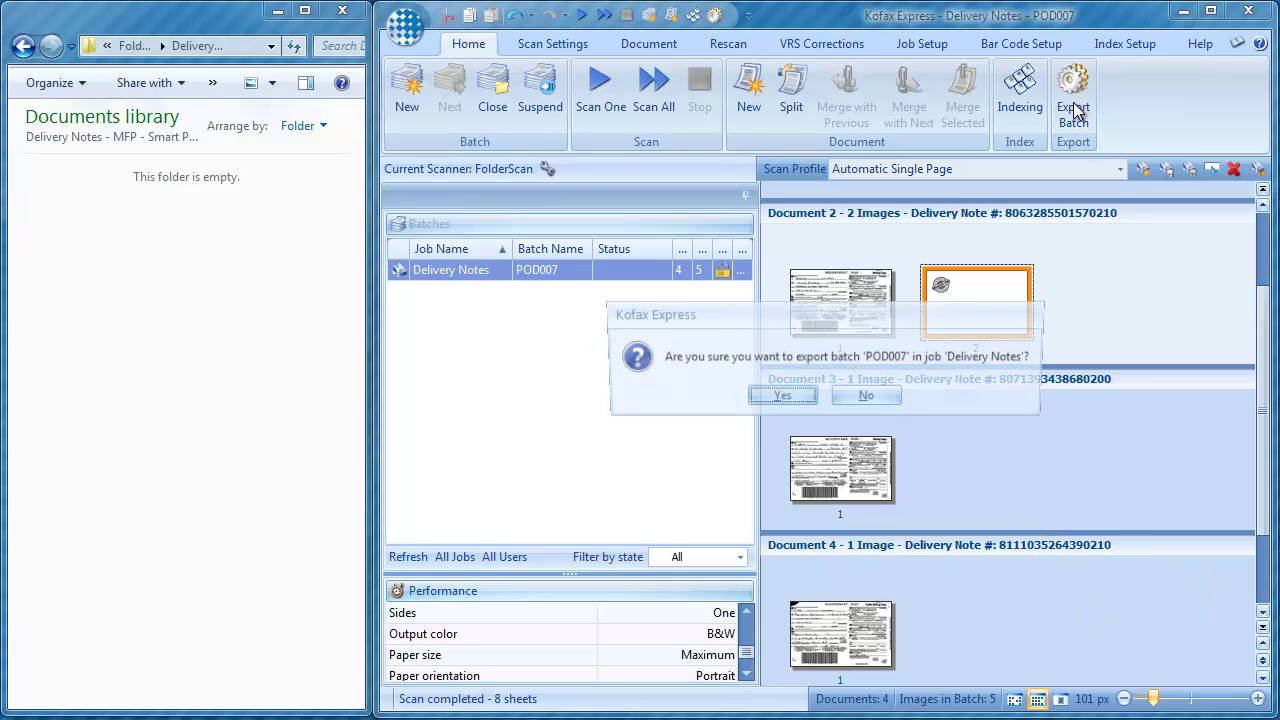
Confirm exporting POD007, import two delivery notes into POD008, and export that batch too.
click(789, 397)
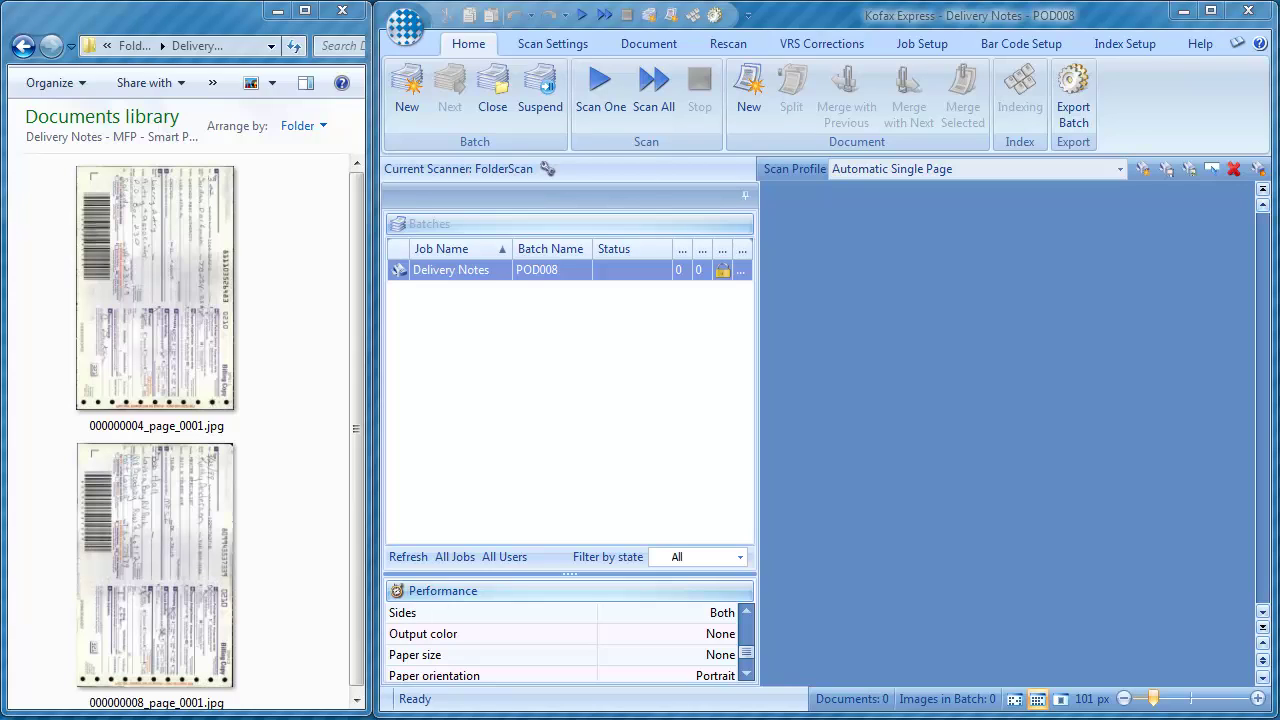
click(652, 104)
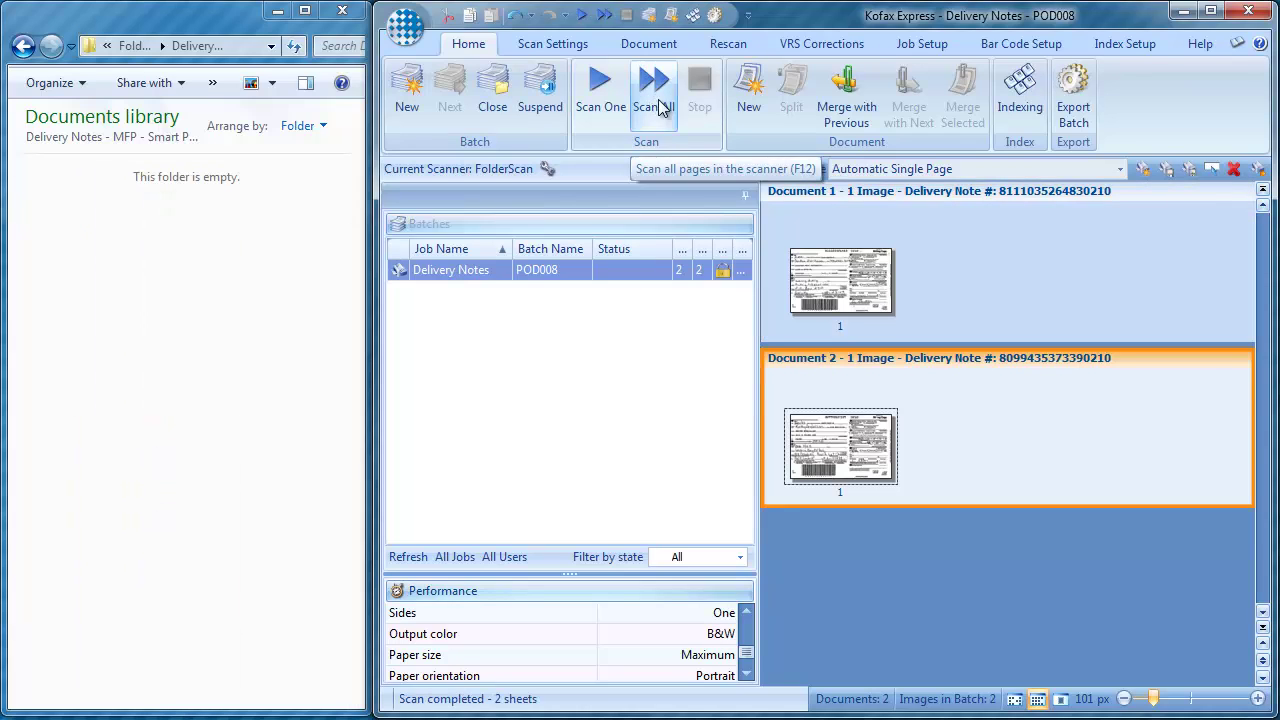
click(1078, 106)
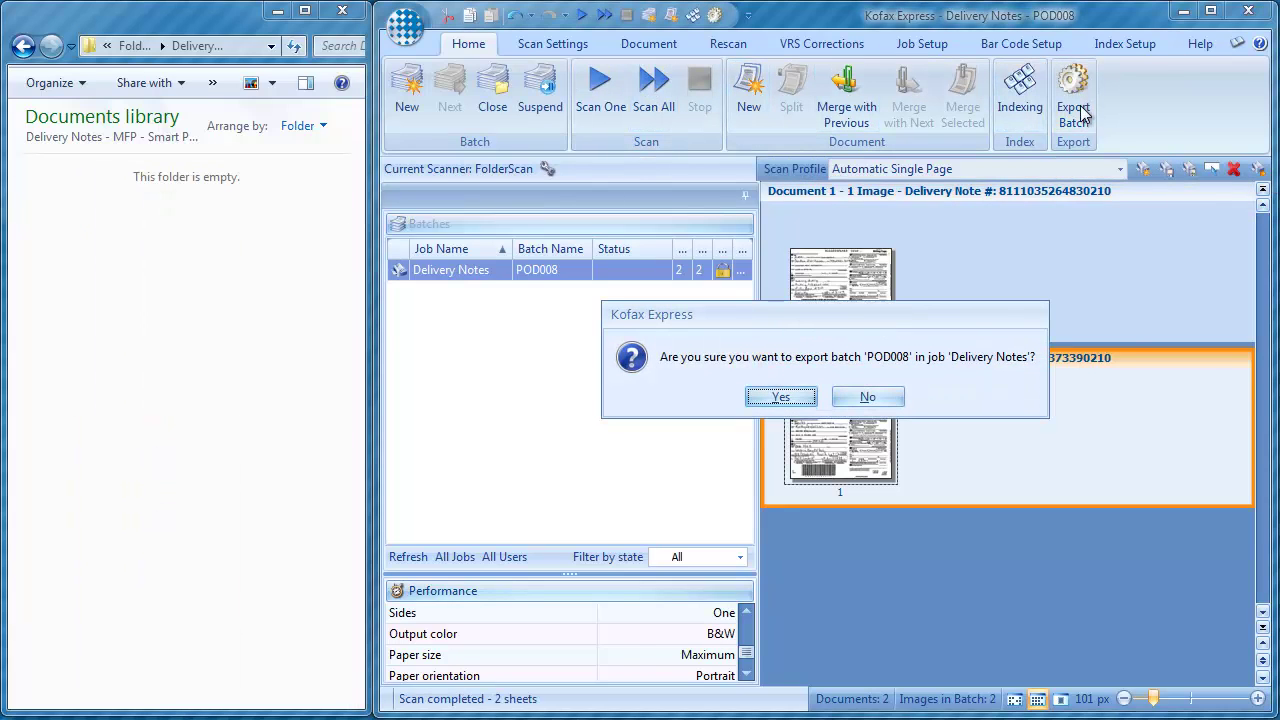
click(779, 397)
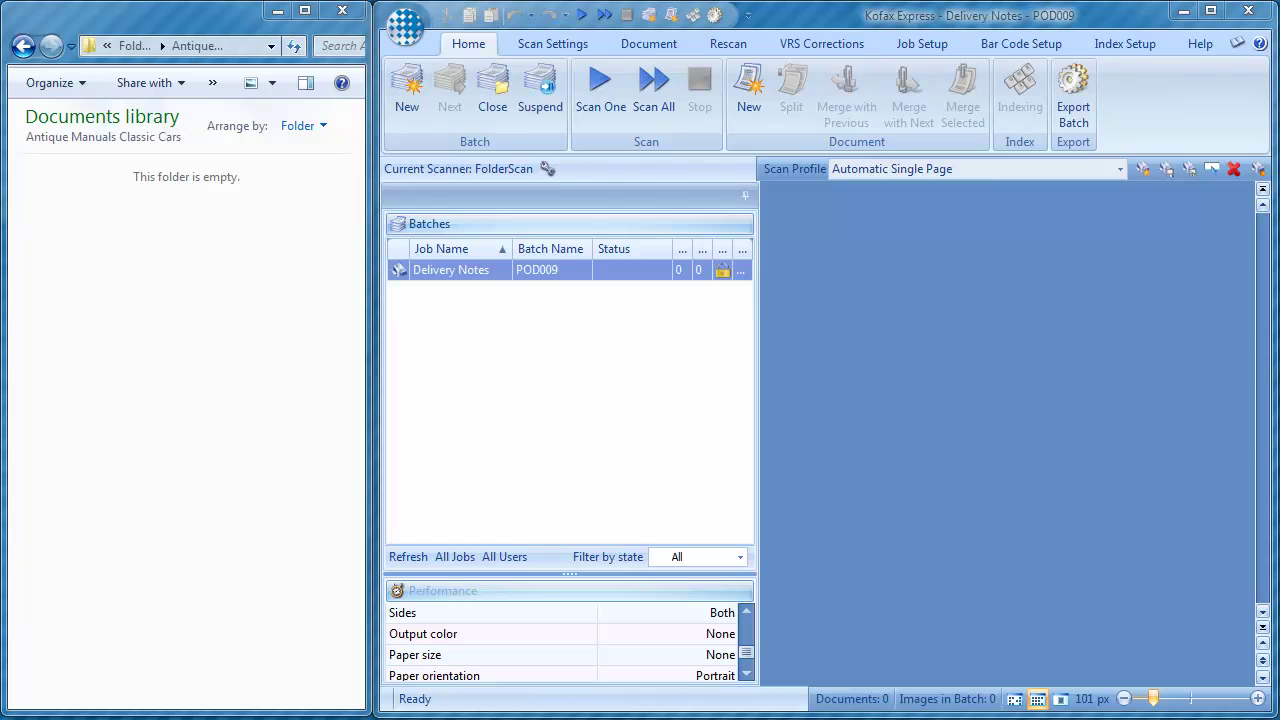
Open the recent job Early 1900 Cars and import all its book-scanner pages.
click(401, 30)
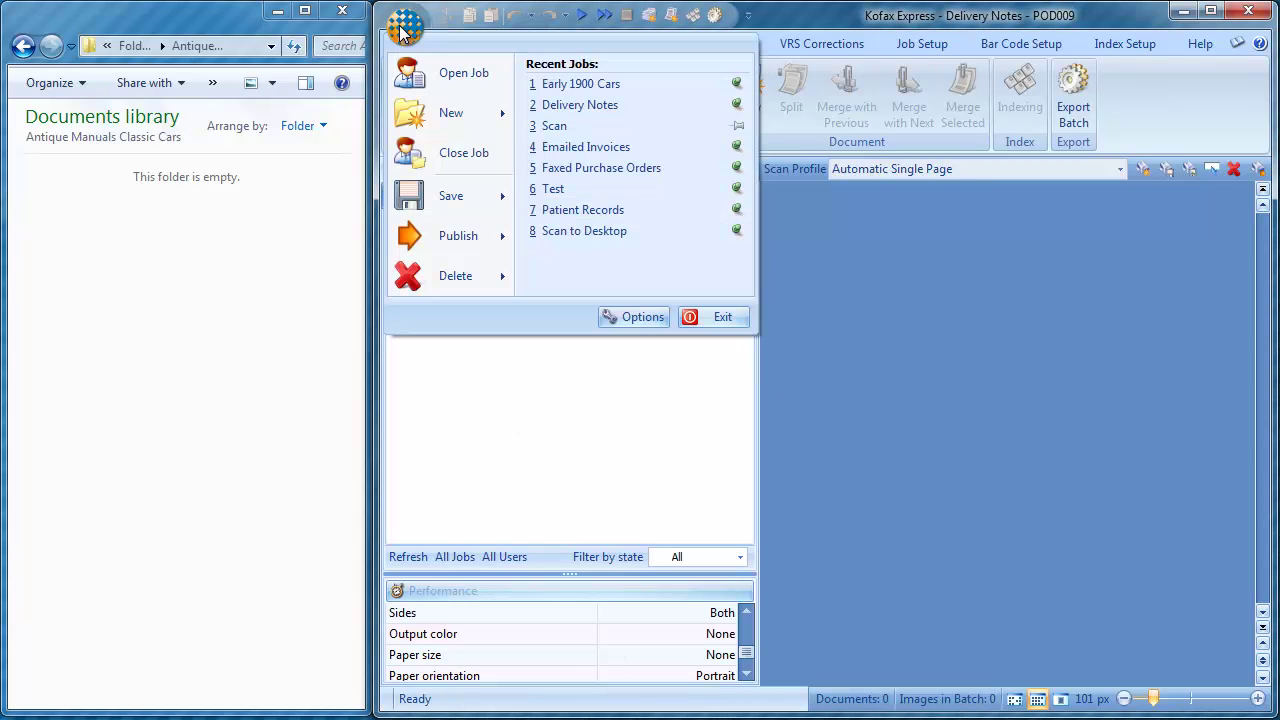
click(643, 86)
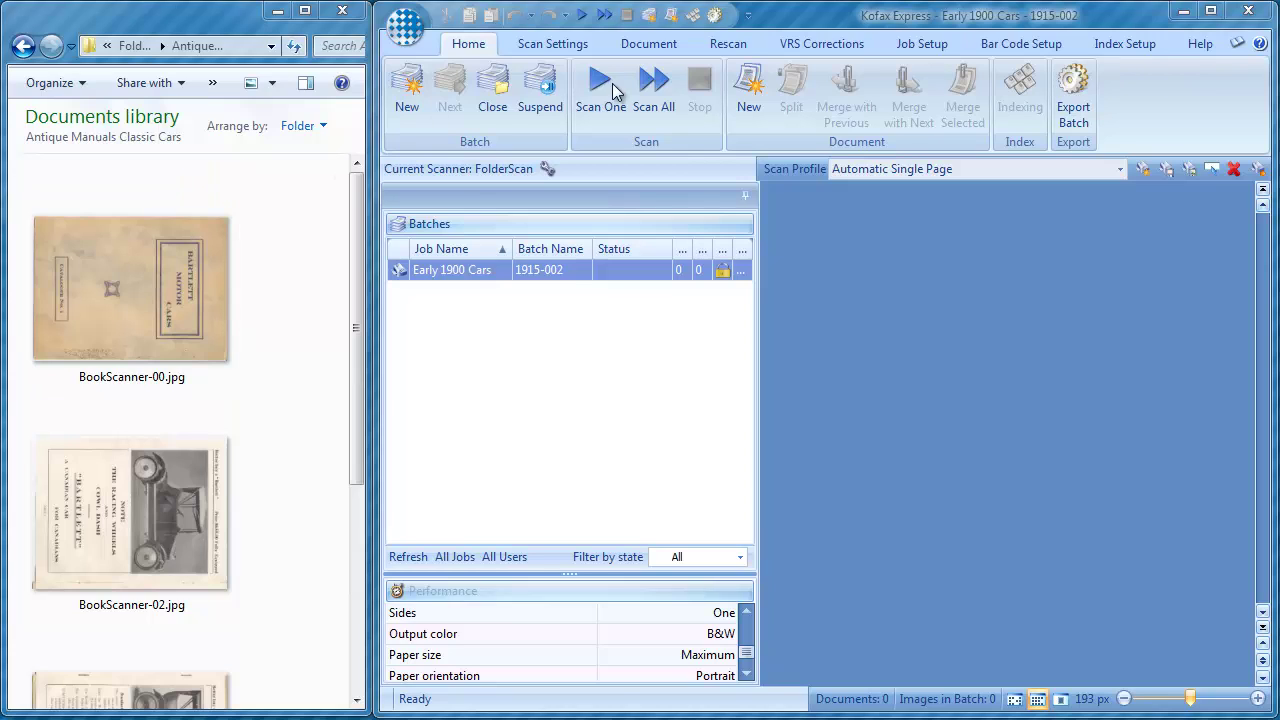
click(655, 92)
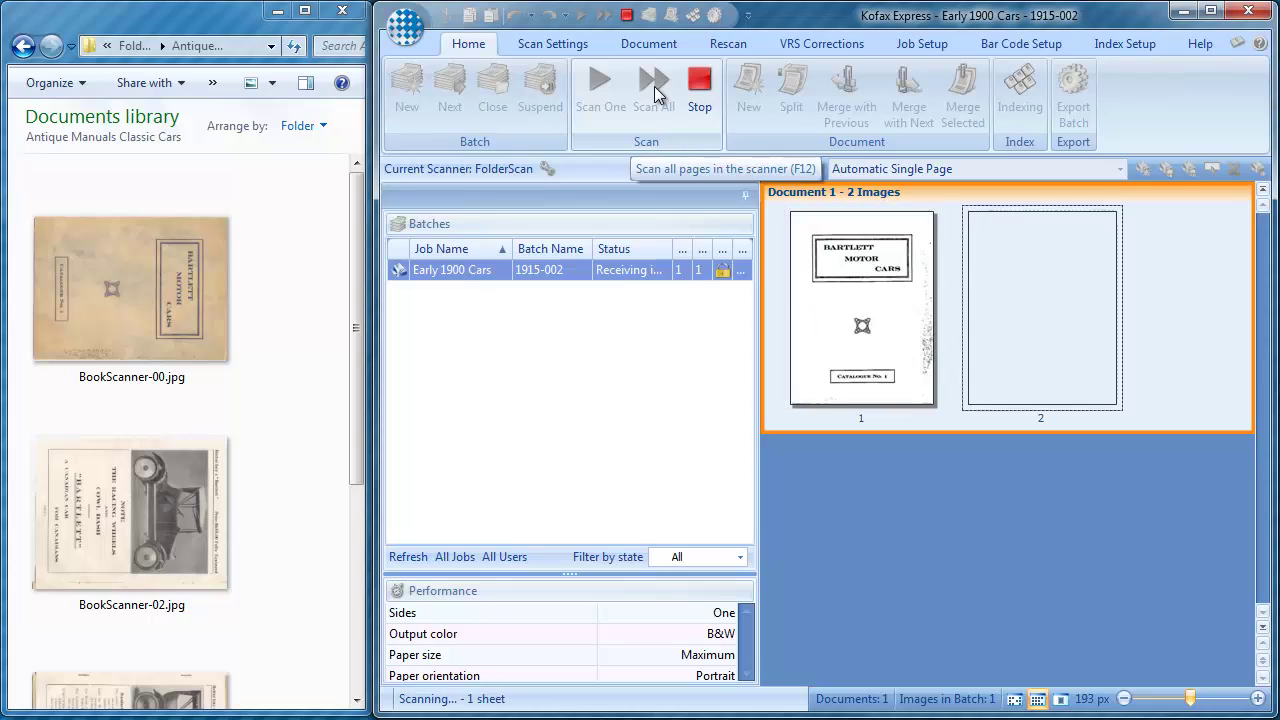
Select pages 2 and 3 and switch them to colour output.
click(1068, 332)
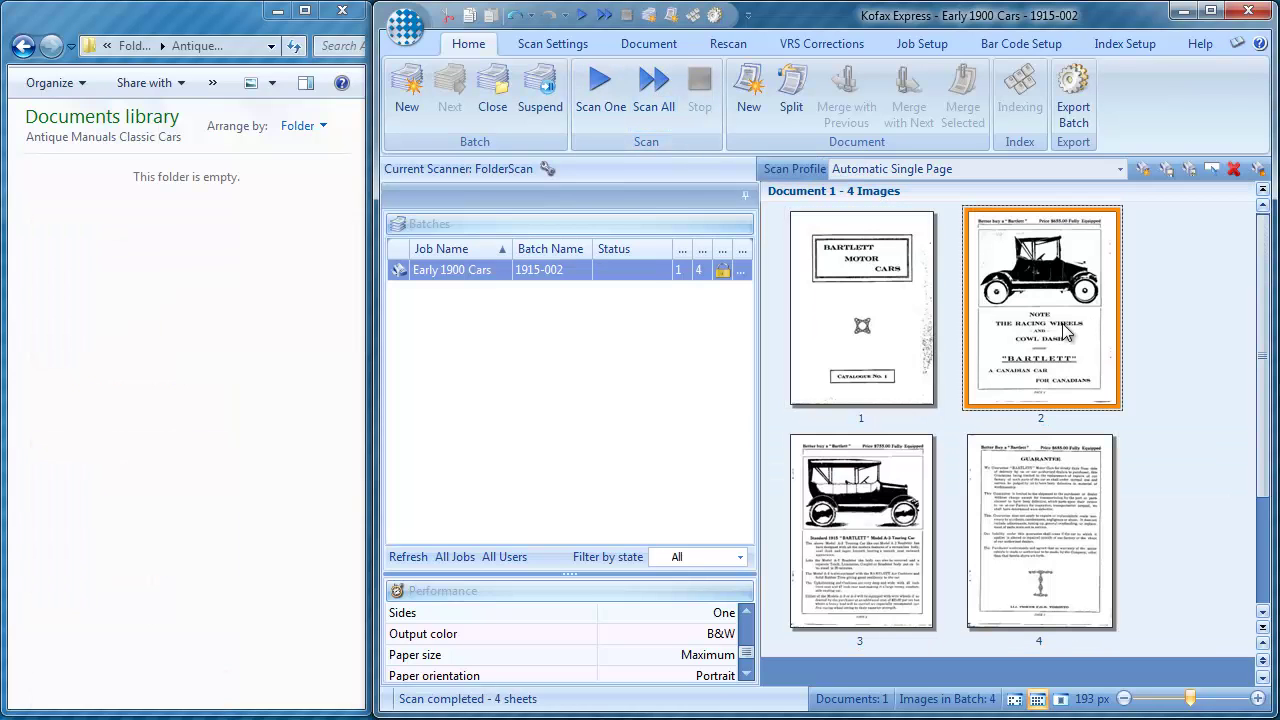
ctrl+click(898, 540)
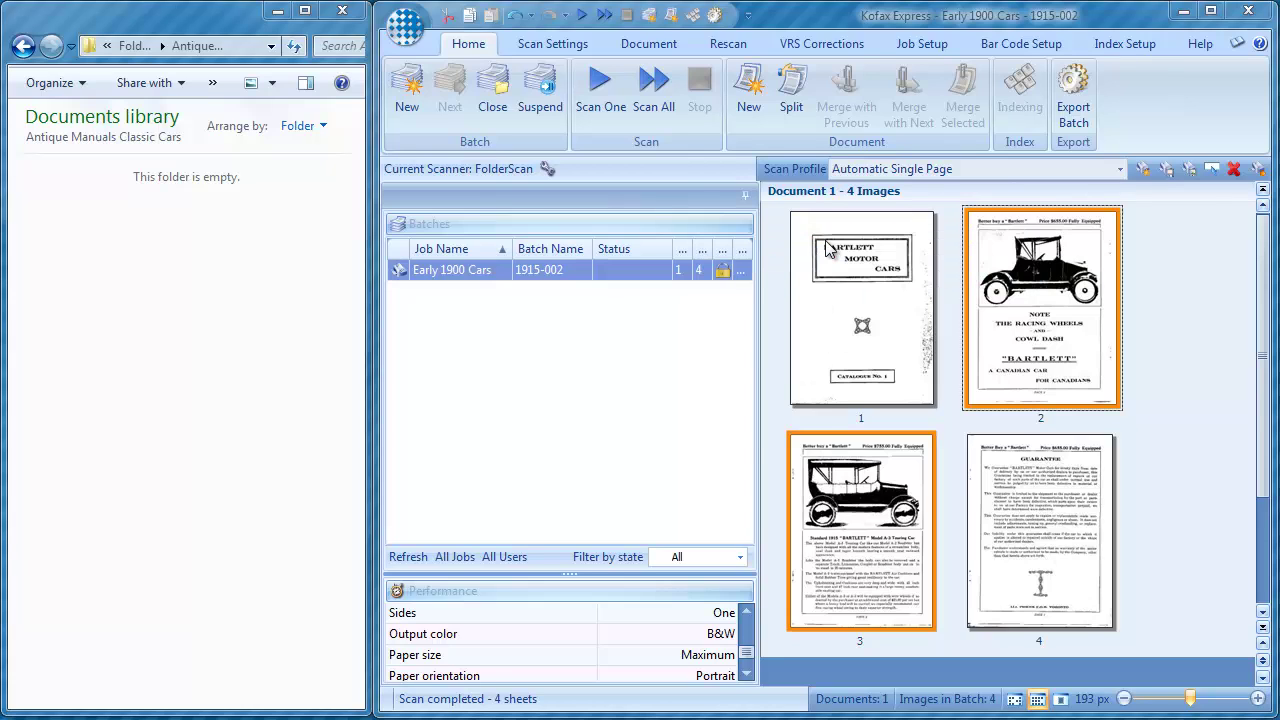
key(c)
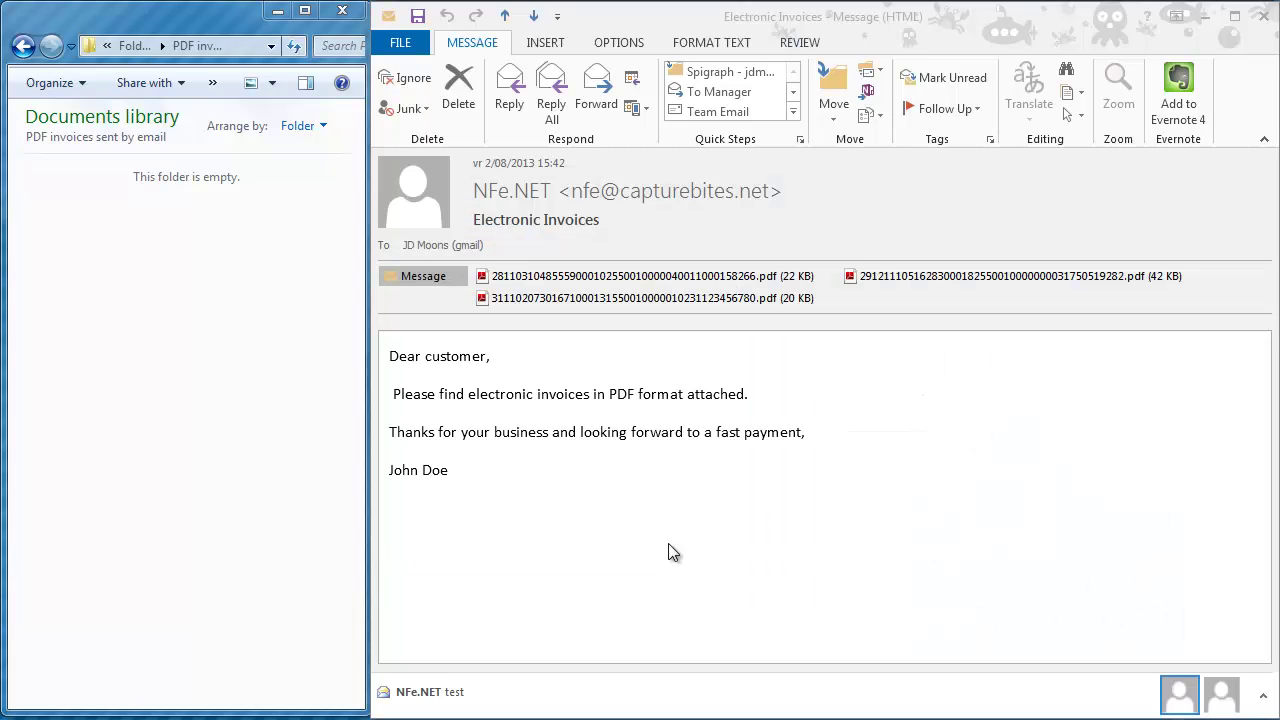
Copy all three PDF invoice attachments into the PDF invoices sent by email folder, then return to Kofax Express's recent jobs.
right_click(526, 274)
click(580, 461)
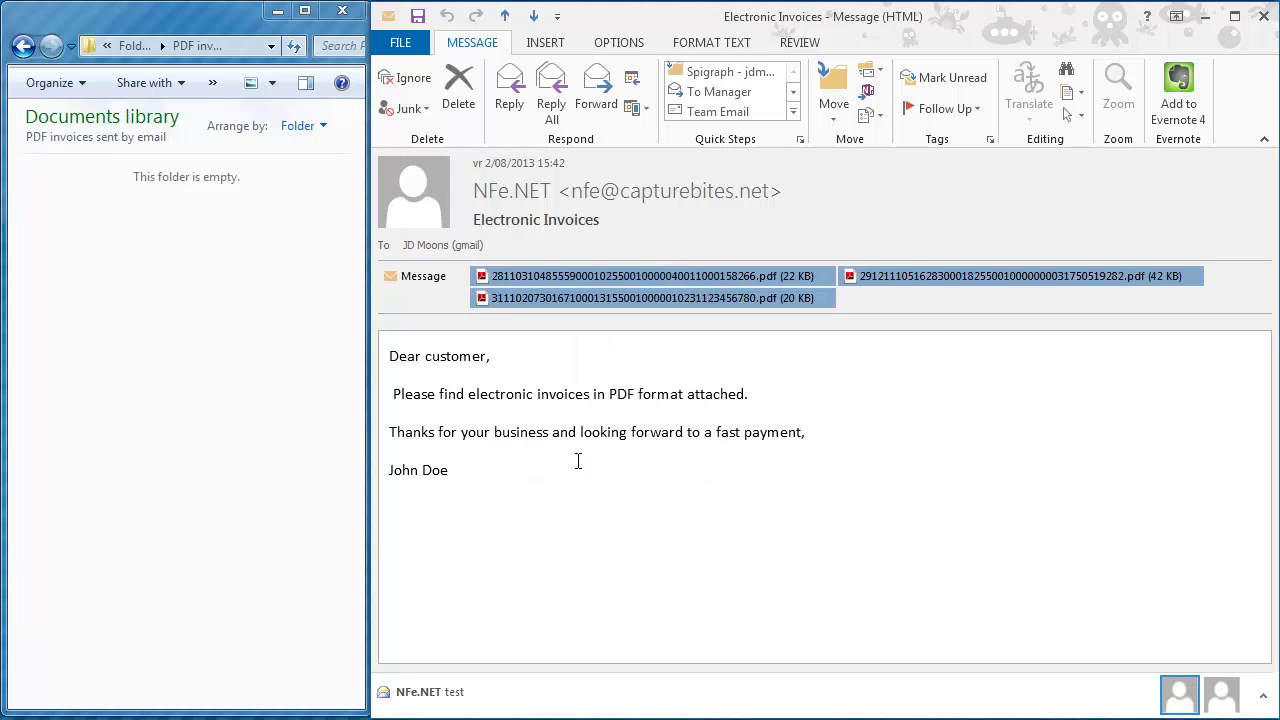
drag(497, 284, 178, 320)
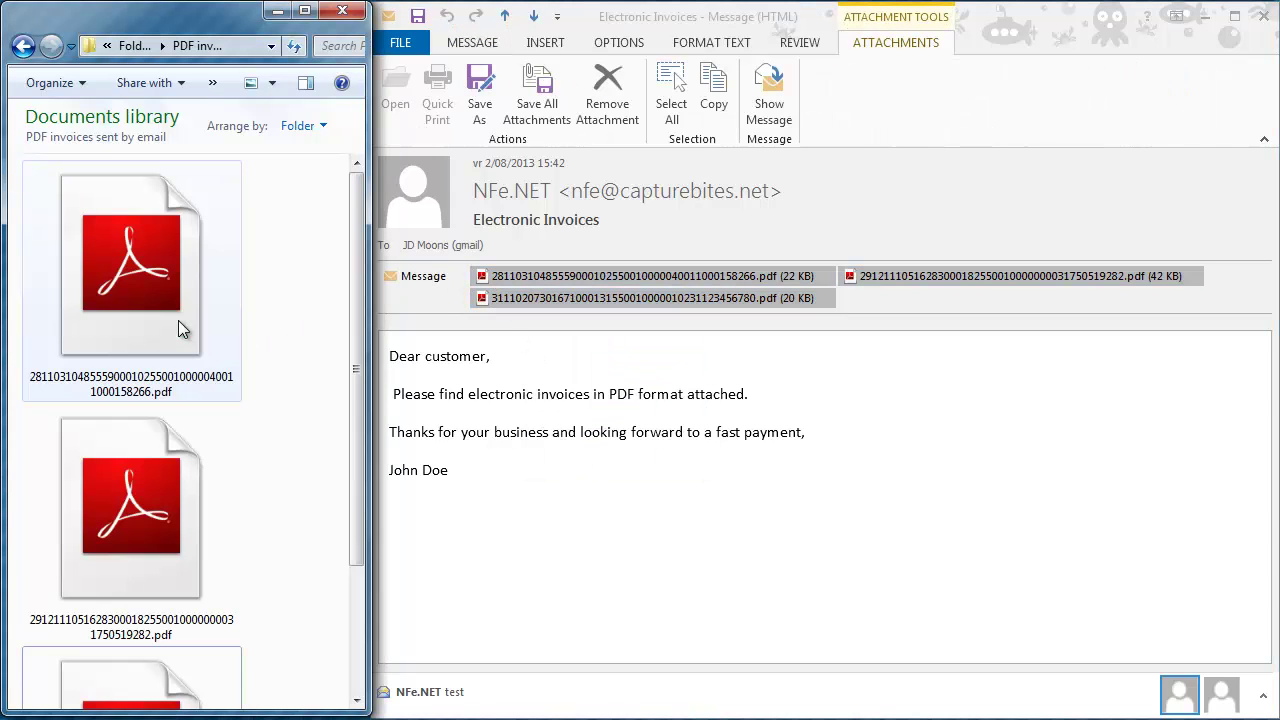
click(1207, 15)
click(404, 27)
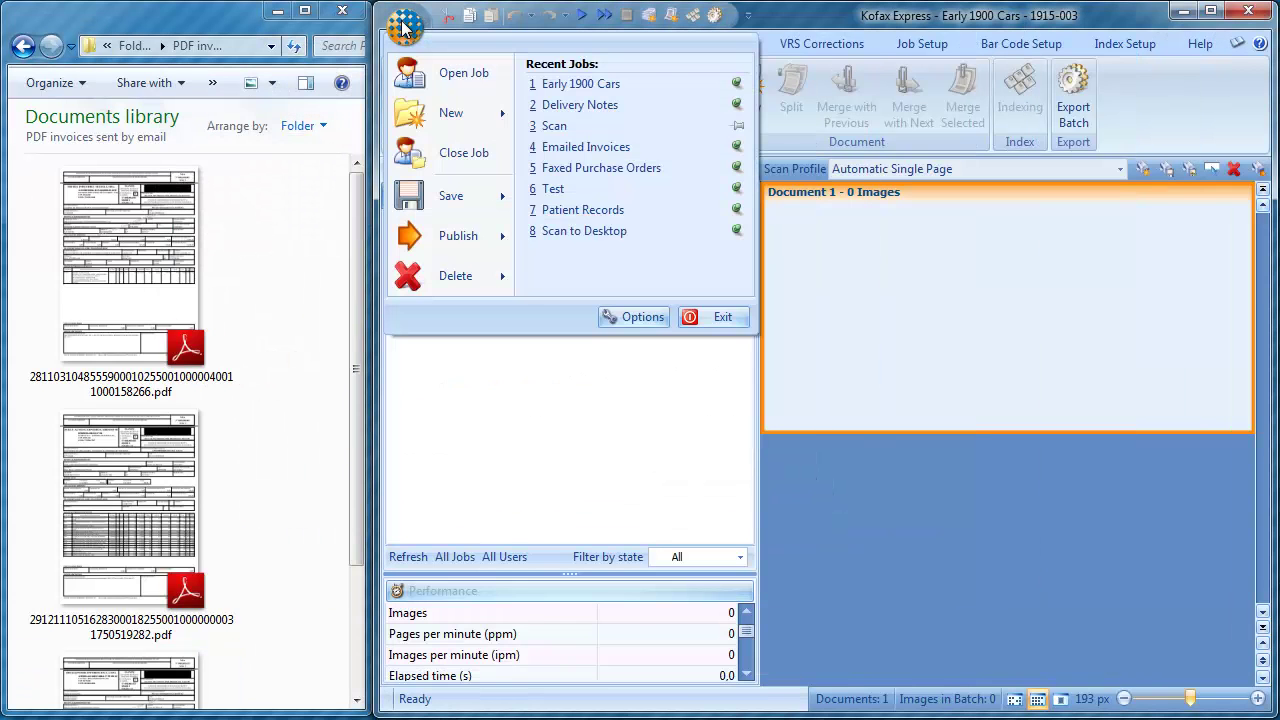
Open the Emailed Invoices job and Scan All to import the PDF invoices.
click(588, 147)
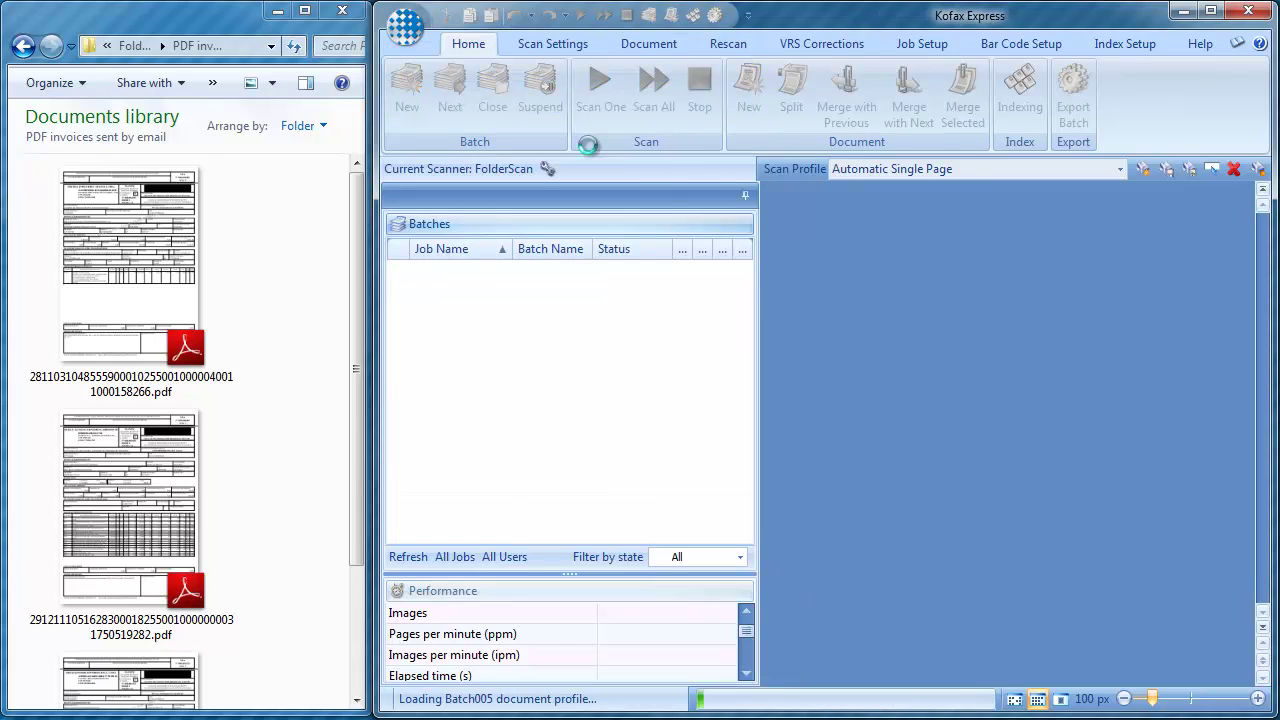
click(653, 88)
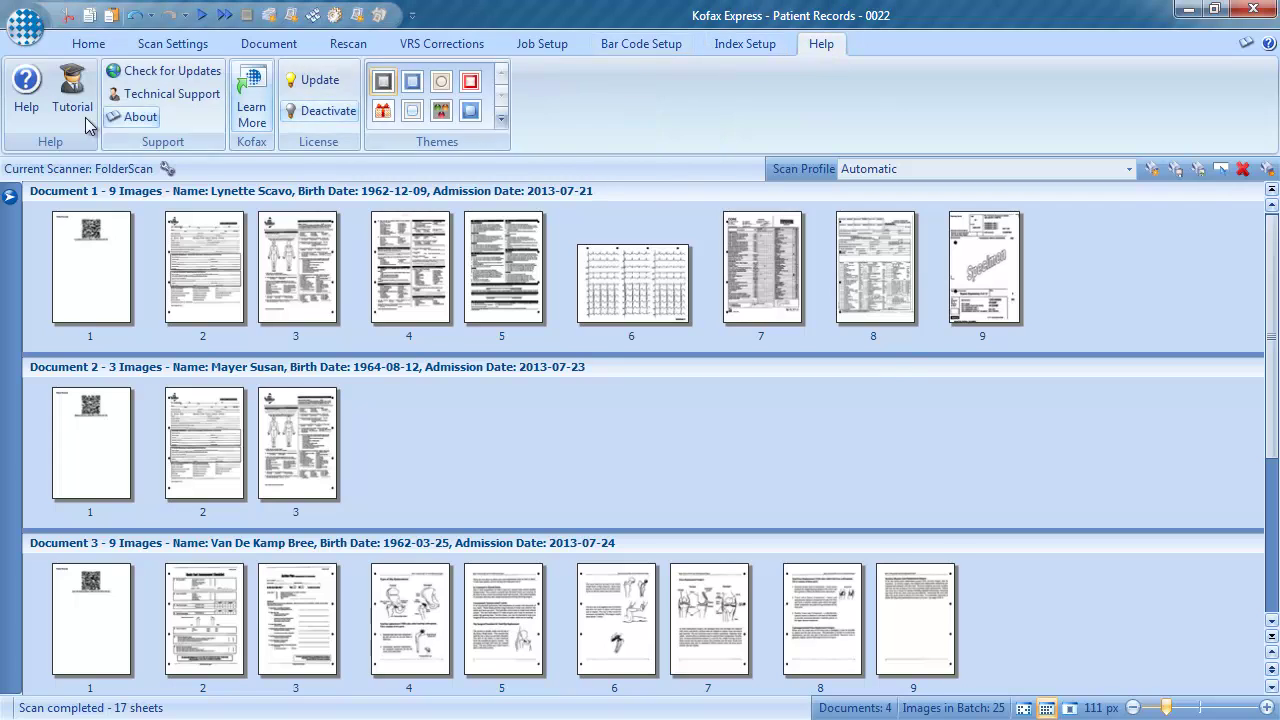
In Help, read the Scan Settings topics Selecting a Scanner, Using FolderScan and Deleting Blank Pages.
click(26, 100)
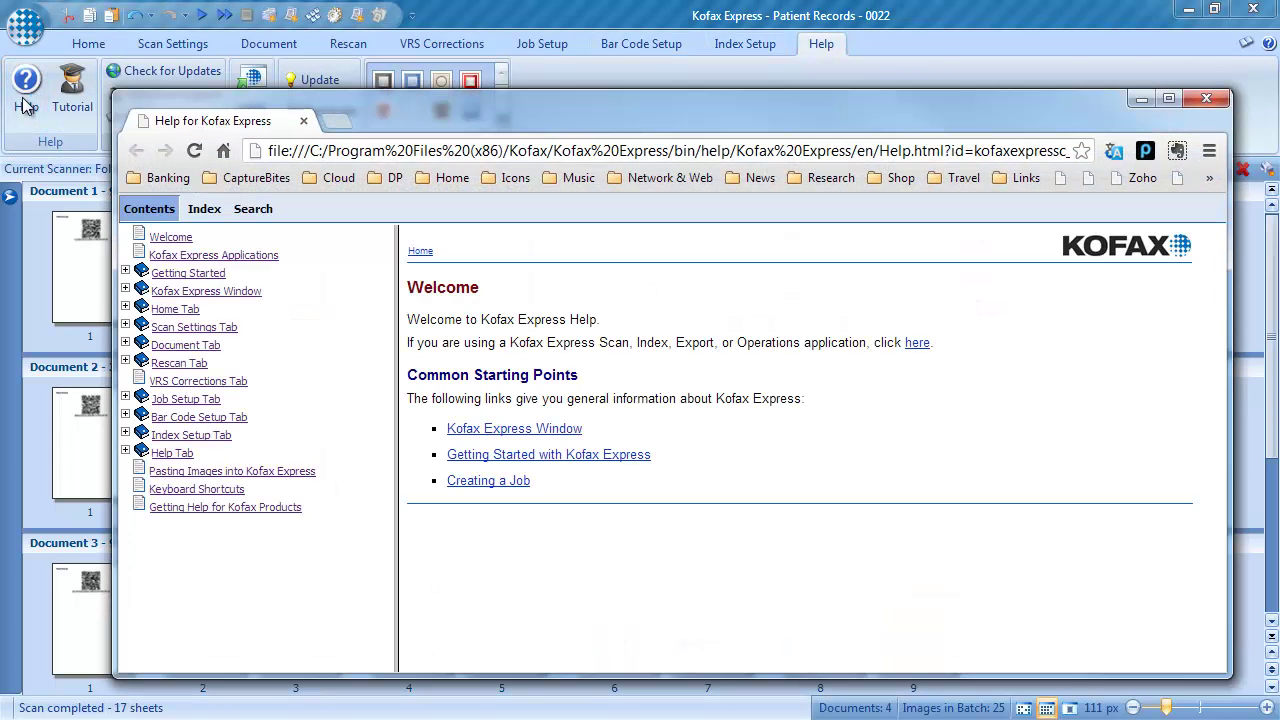
click(125, 327)
click(208, 346)
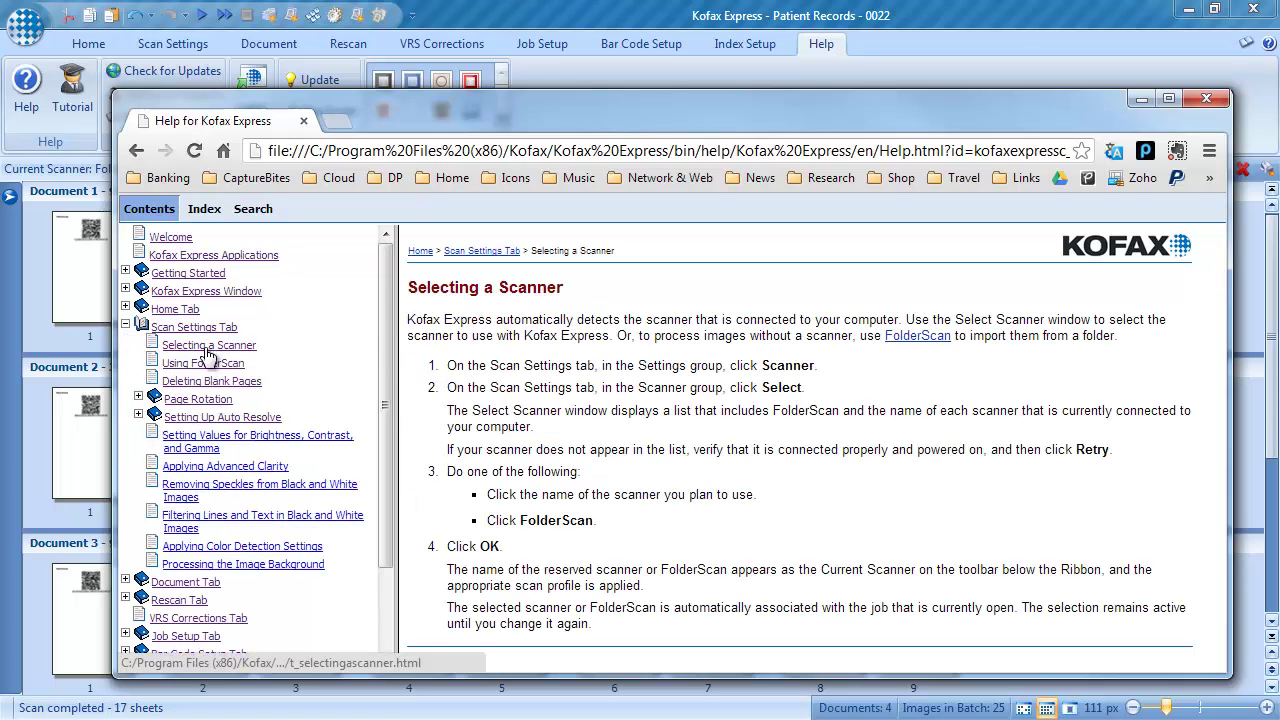
click(208, 364)
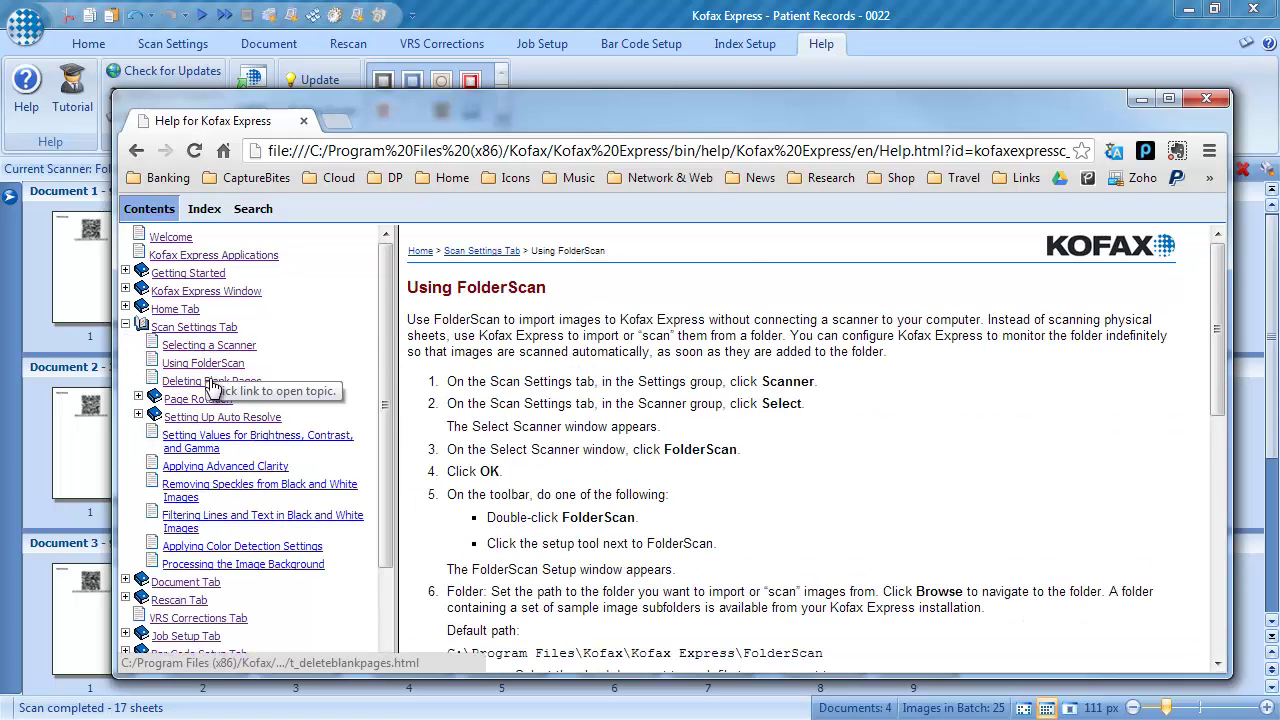
click(211, 381)
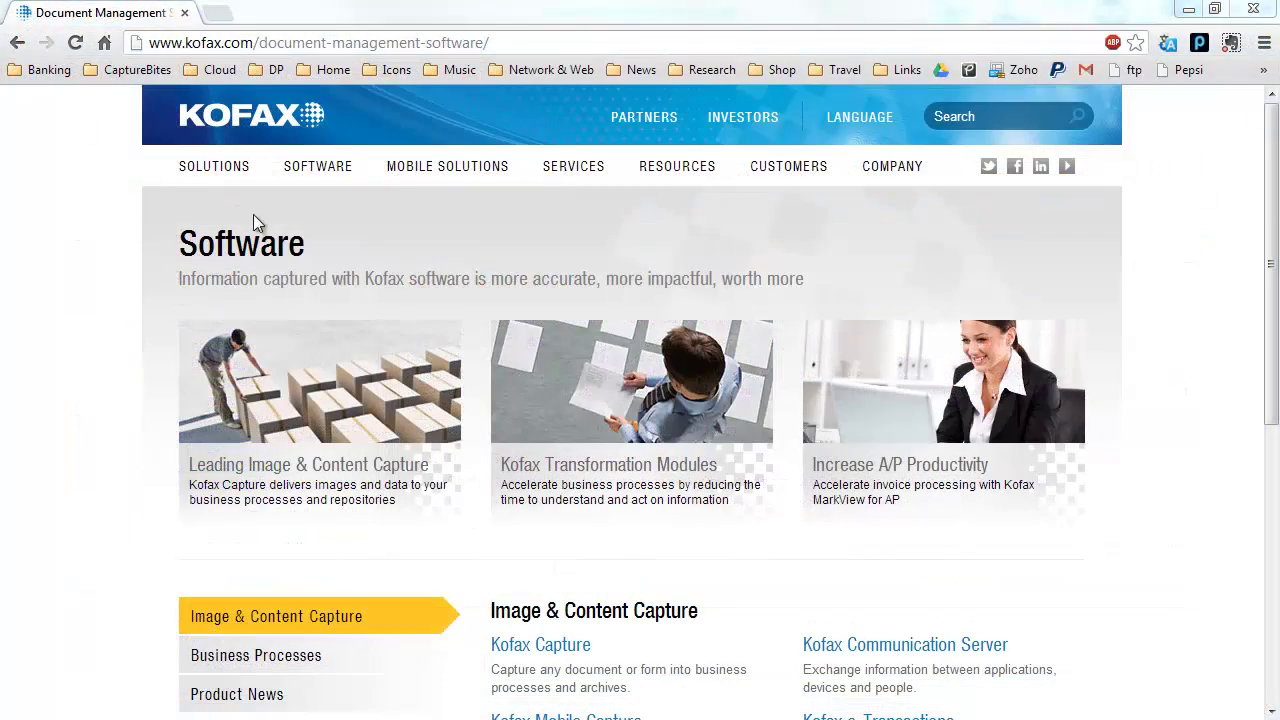
Go from SOFTWARE to the Kofax Express Try page and begin the trial form's First Name field.
mouse_move(310, 178)
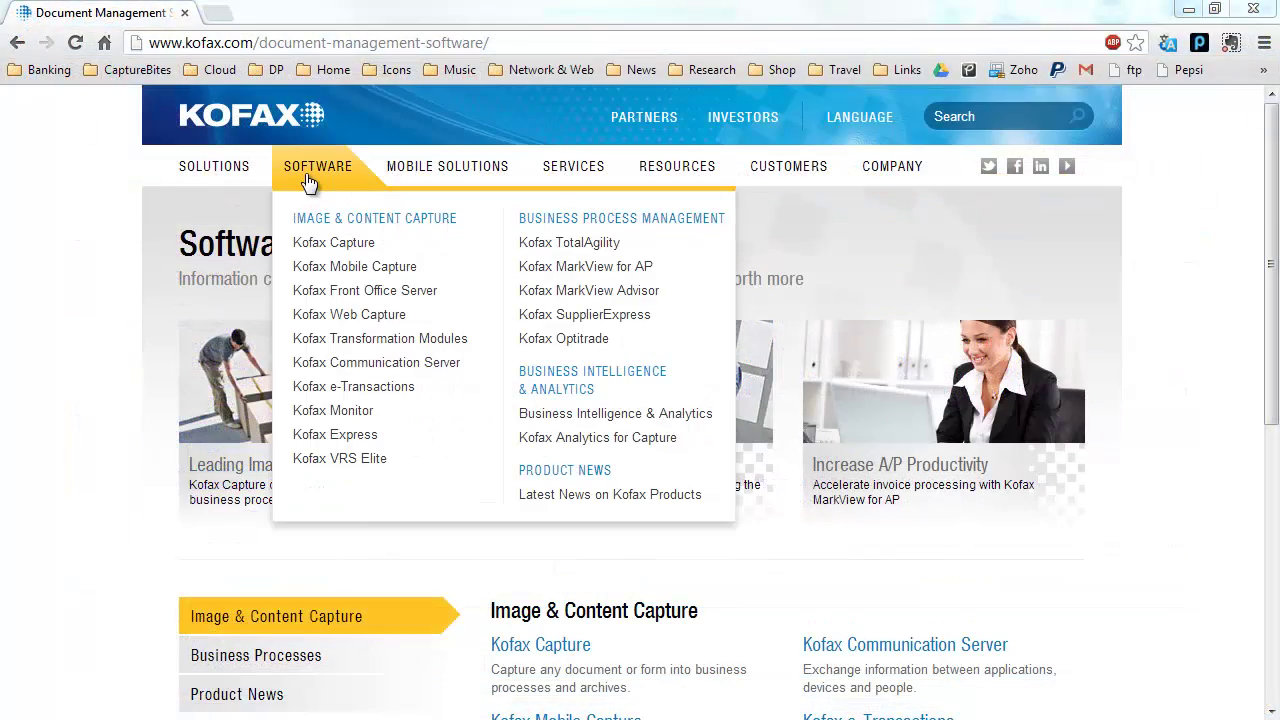
click(362, 432)
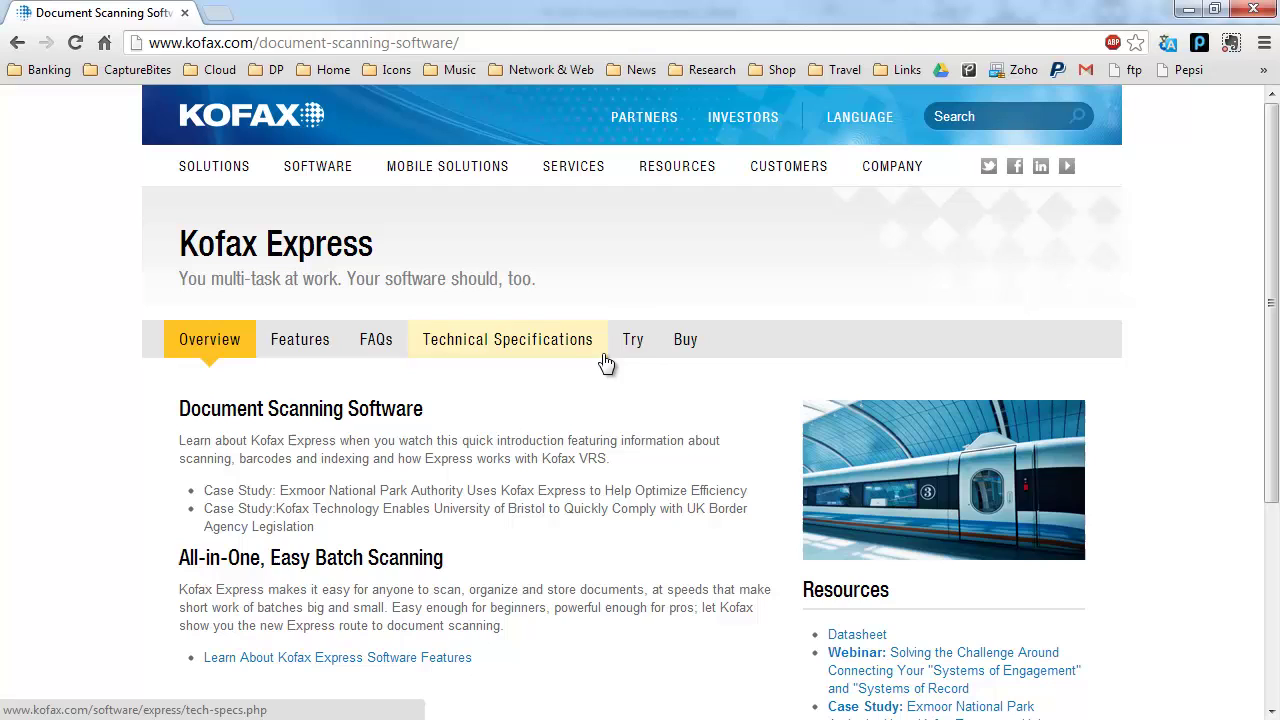
click(634, 347)
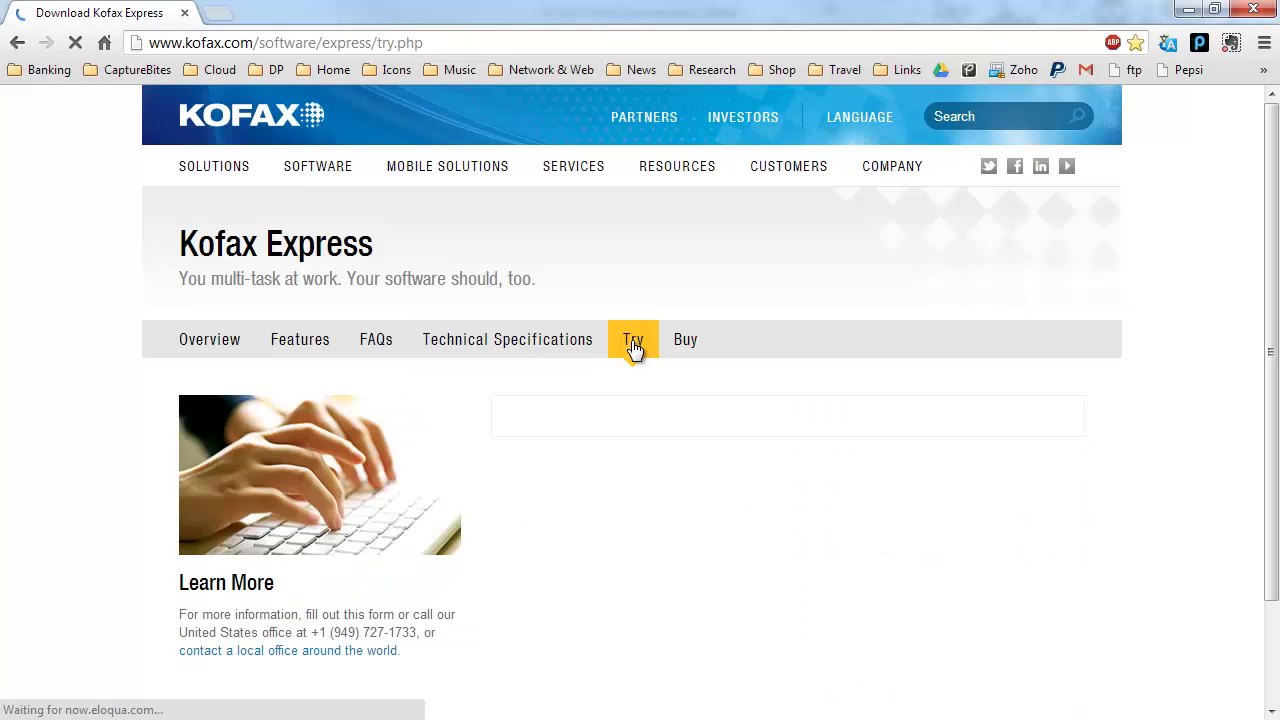
click(782, 488)
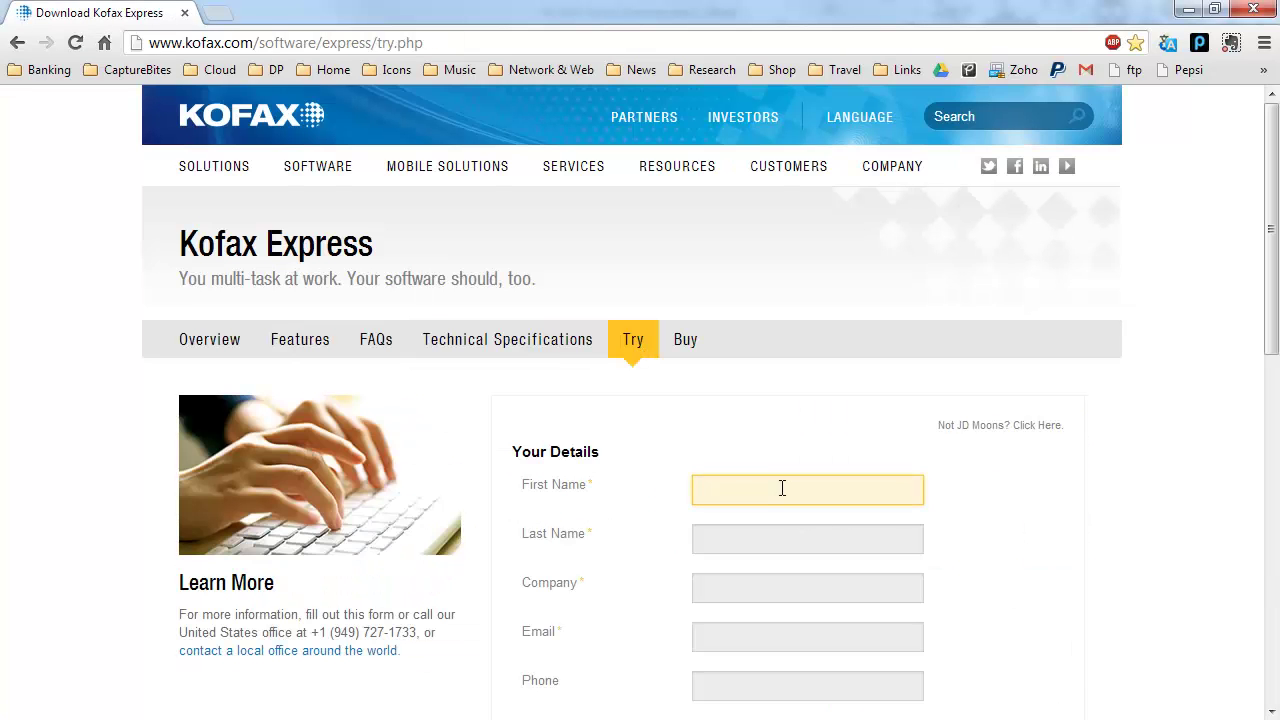